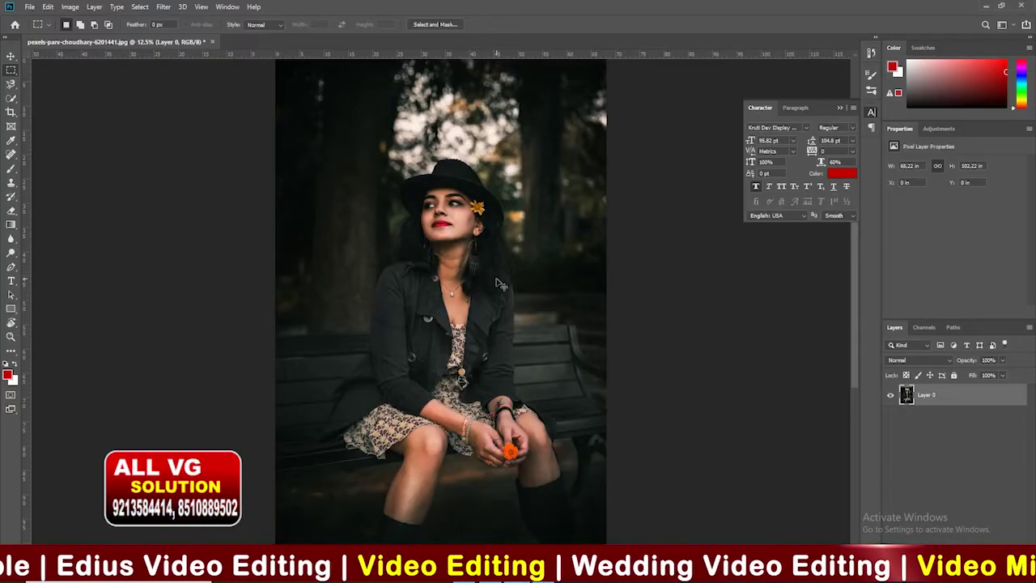
# Zoom in on the bench portrait photo and hide the panels with Tab.
pyautogui.hotkey('ctrl', '+')
pyautogui.hotkey('ctrl', '-')
pyautogui.hotkey('ctrl', '+')
pyautogui.hotkey('ctrl', '-')
pyautogui.hotkey('ctrl', '+')
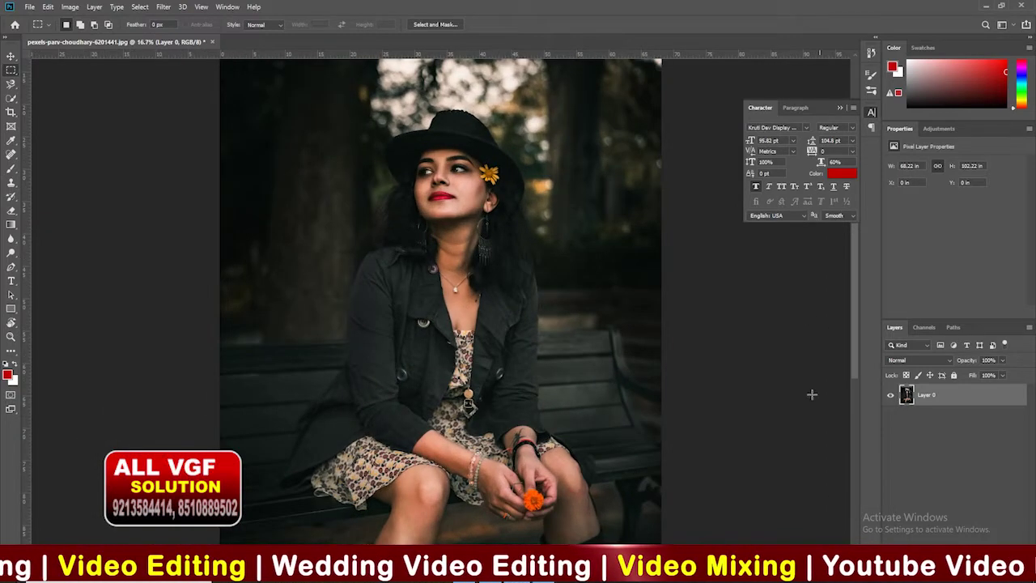
pyautogui.hotkey('ctrl', '+')
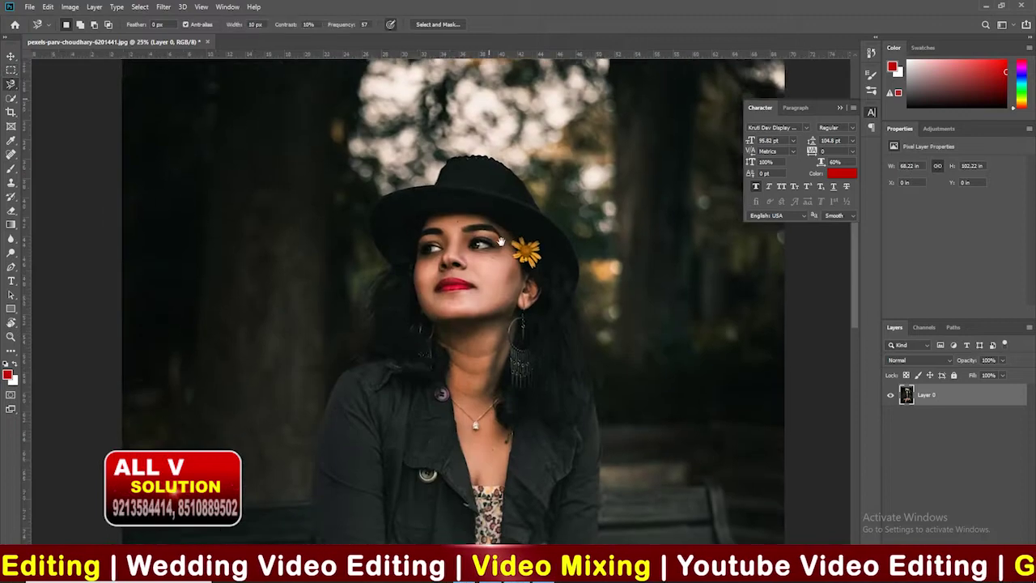
pyautogui.press('Tab')
pyautogui.hotkey('ctrl', '+')
# Trace the magnetic lasso from the hat top down her right side and around her legs.
pyautogui.moveTo(560, 91); pyautogui.dragTo(534, 186)
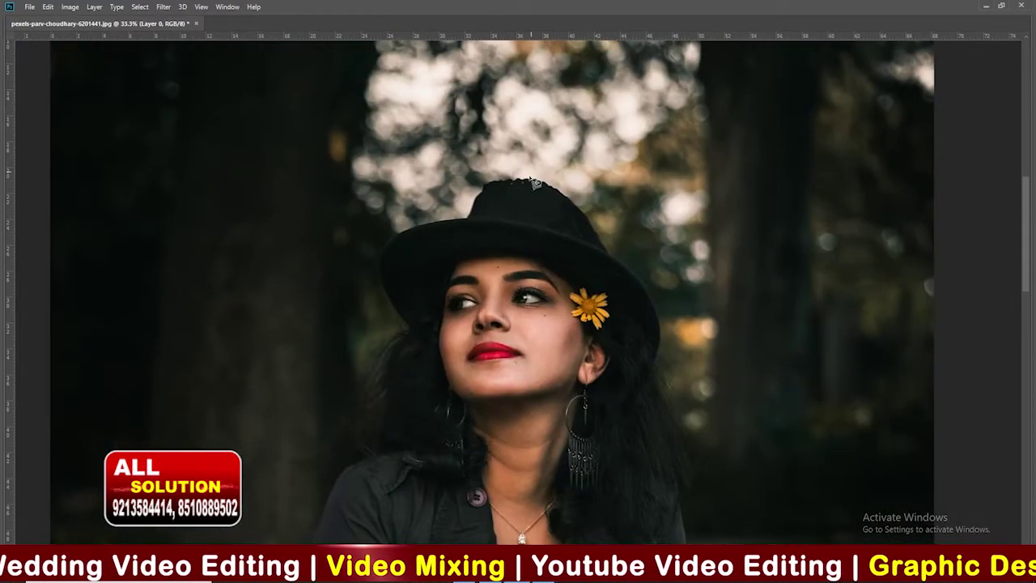
pyautogui.hotkey('ctrl', '-')
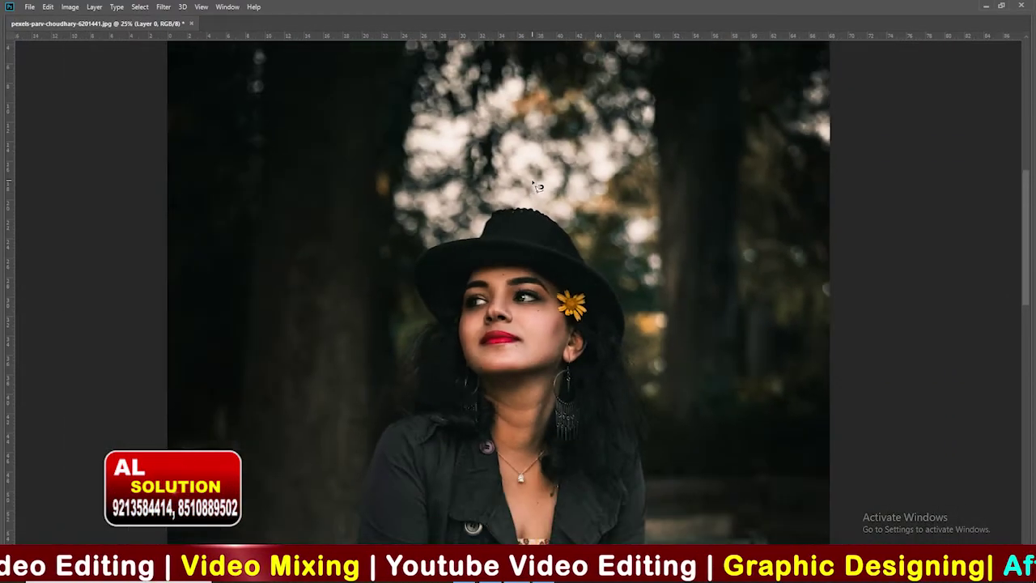
pyautogui.moveTo(534, 188); pyautogui.dragTo(503, 137)
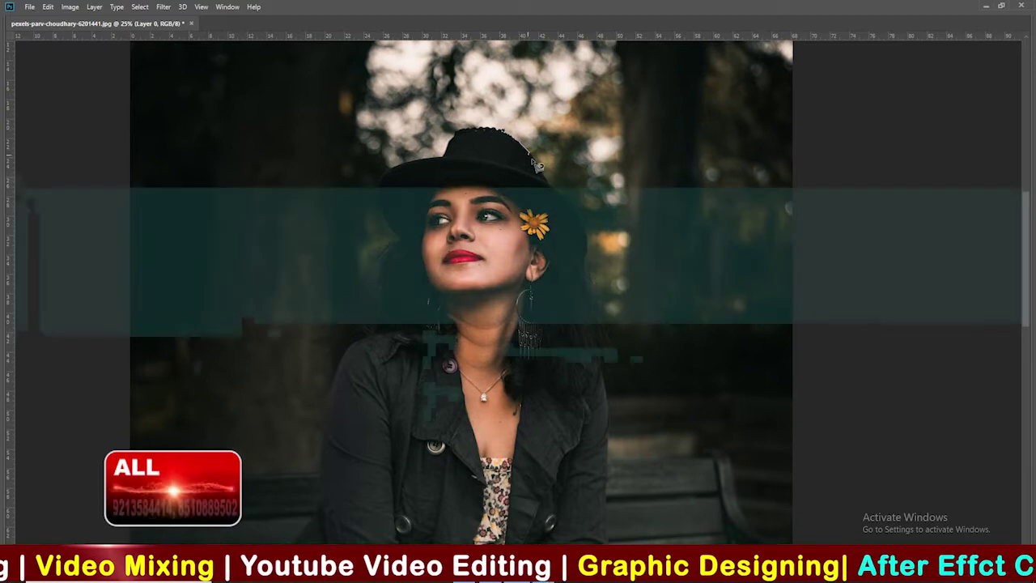
pyautogui.click(503, 136)
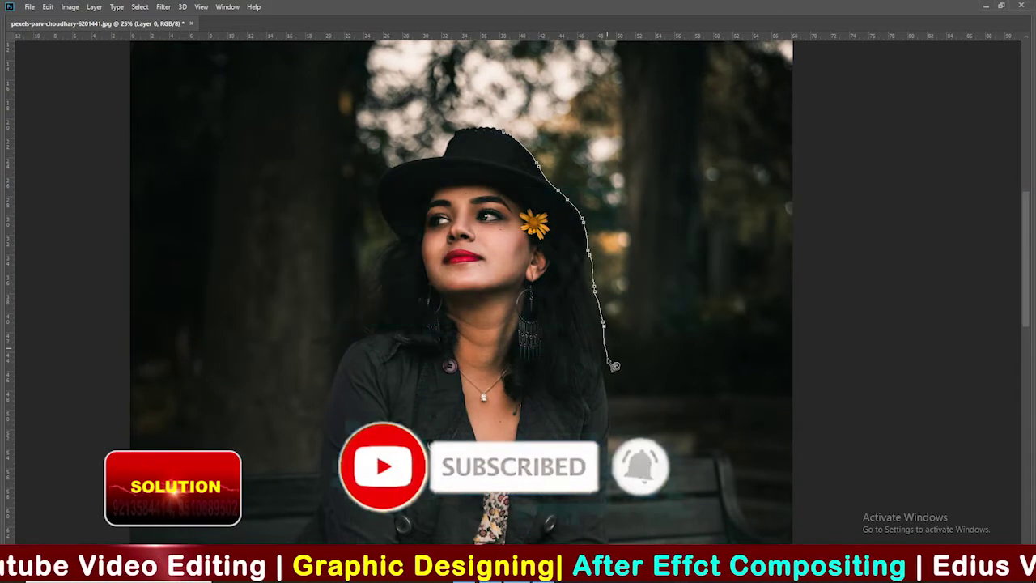
pyautogui.moveTo(612, 393); pyautogui.dragTo(568, 184)
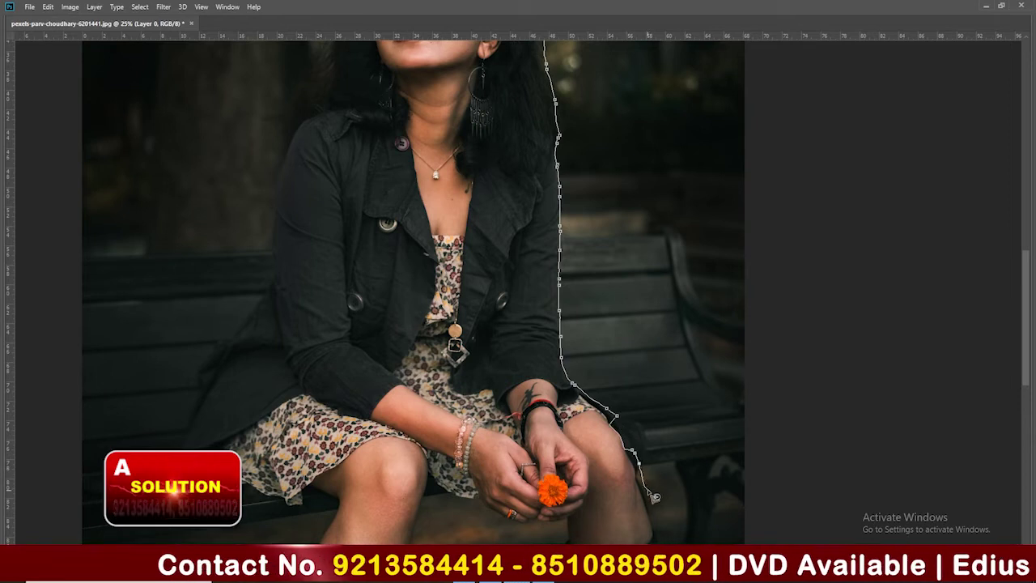
pyautogui.moveTo(656, 519); pyautogui.dragTo(624, 308)
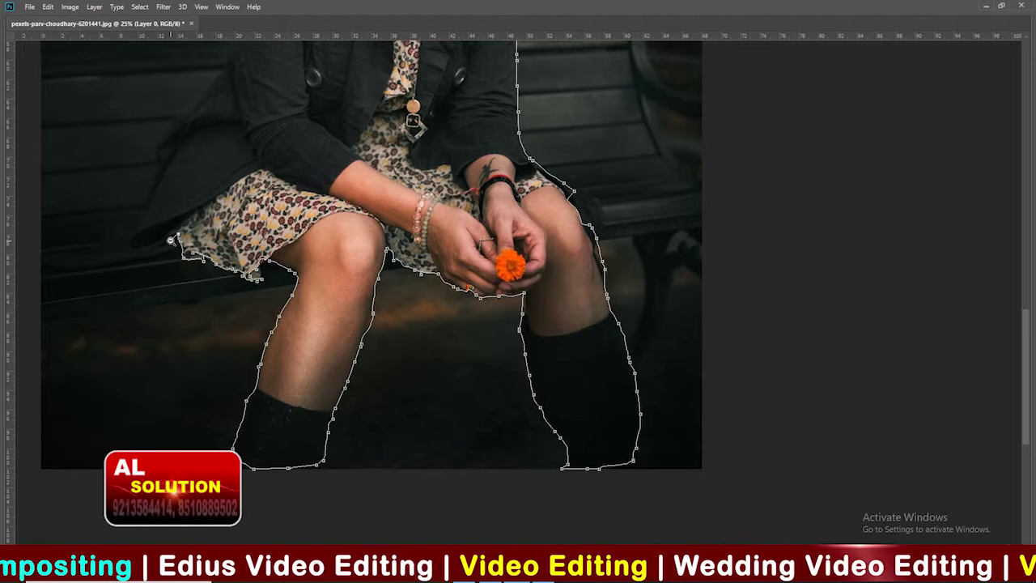
# Trace up the woman's left side past her jacket and hair, closing the outline at the hat.
pyautogui.scroll(-1, 176, 244)
pyautogui.moveTo(172, 241); pyautogui.dragTo(327, 413)
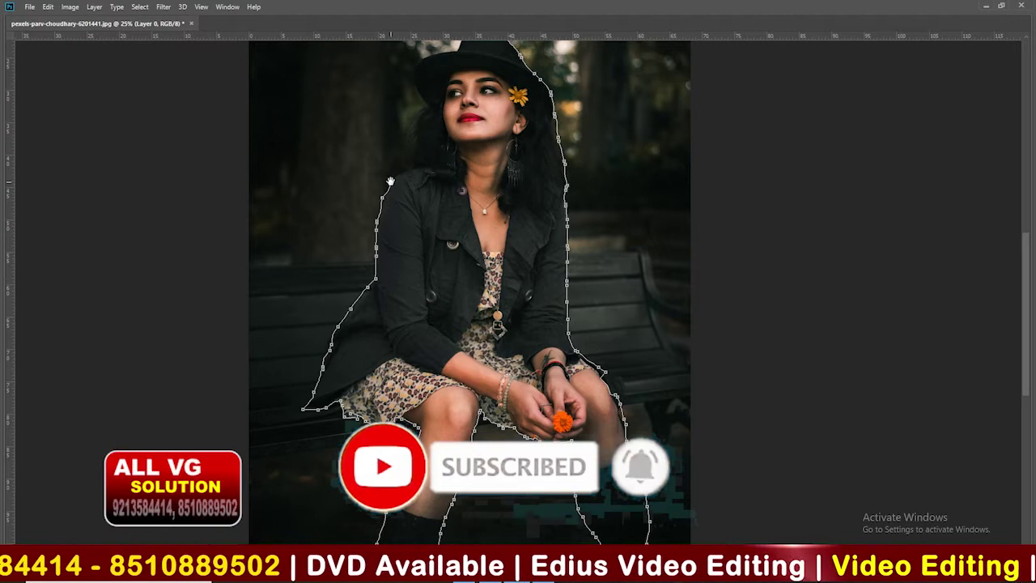
pyautogui.moveTo(397, 188); pyautogui.dragTo(383, 299)
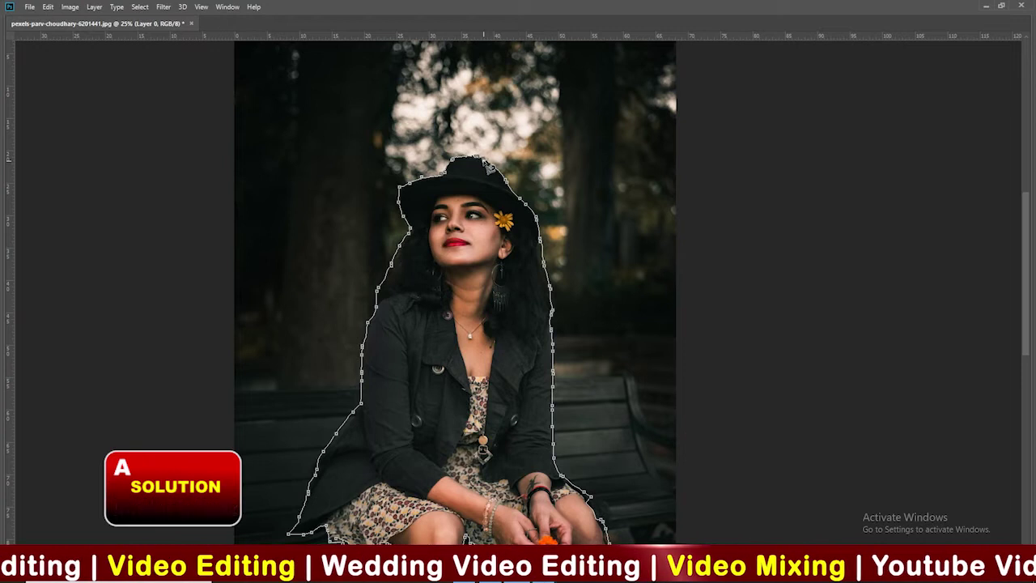
pyautogui.click(489, 165)
# Copy the selected woman onto her own layer, Layer 1.
pyautogui.scroll(-2, 660, 192)
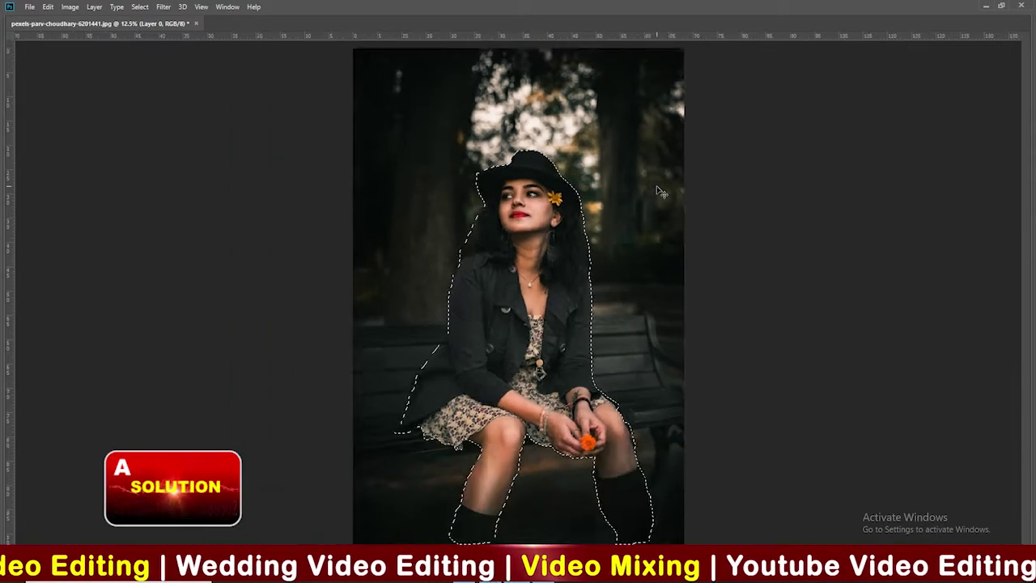
pyautogui.scroll(-1, 660, 191)
pyautogui.scroll(1, 659, 191)
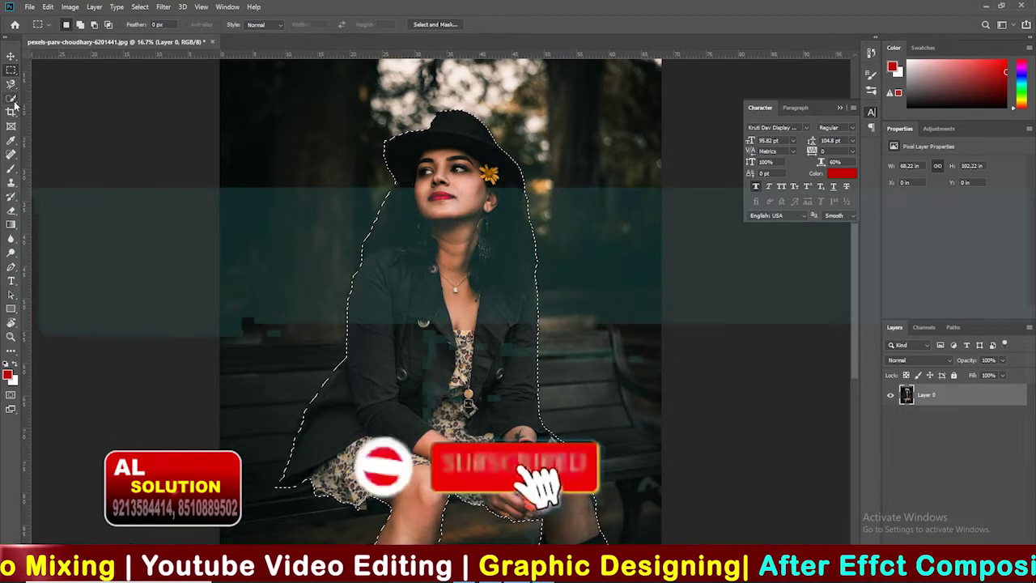
pyautogui.hotkey('ctrl', 'j')
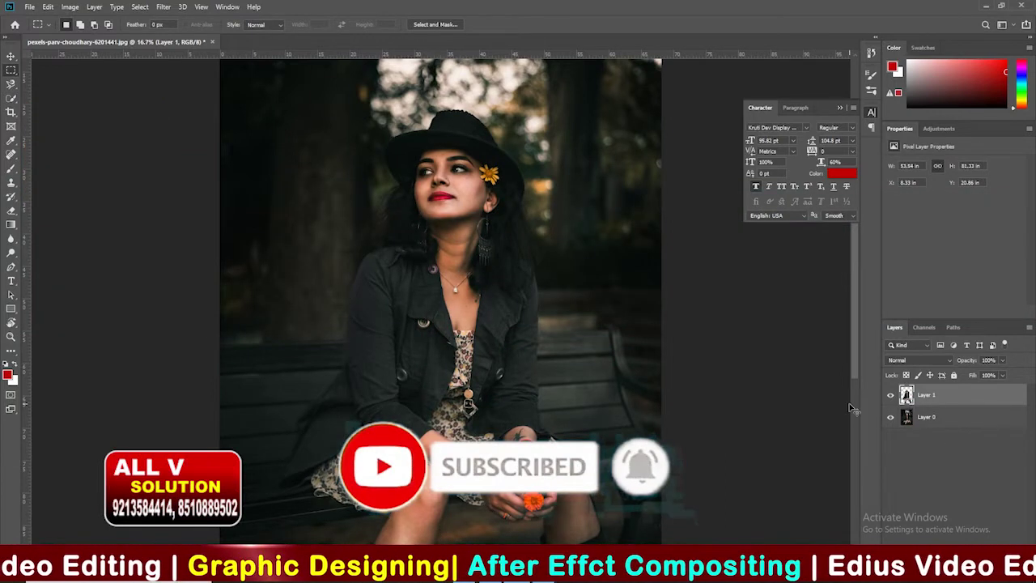
pyautogui.keyDown('ctrl'); pyautogui.click(906, 395); pyautogui.keyUp('ctrl')
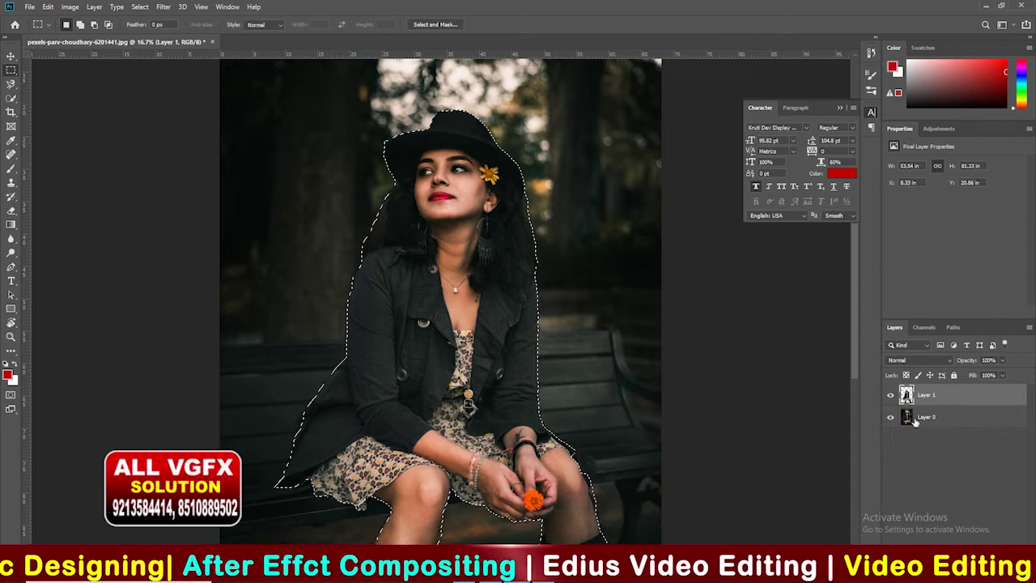
# Duplicate the original photo Layer 0 as Layer 0 copy.
pyautogui.click(927, 418)
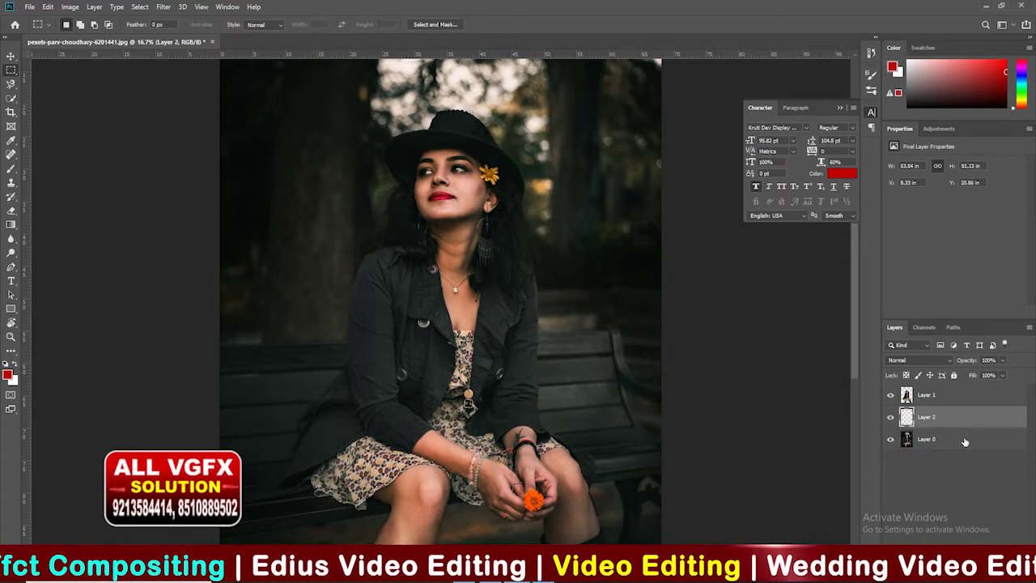
pyautogui.click(951, 470)
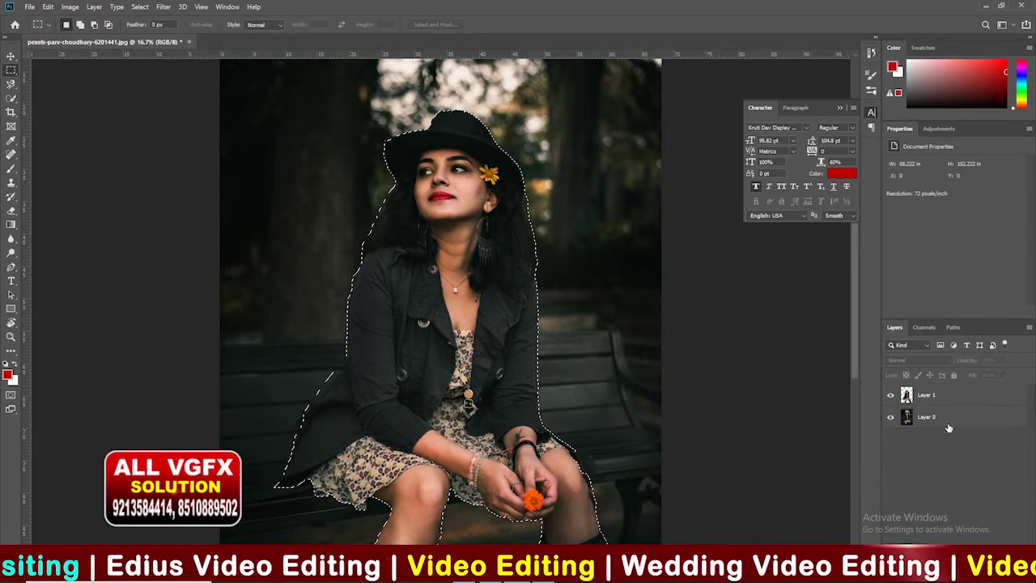
pyautogui.click(941, 420)
pyautogui.hotkey('ctrl', 'j')
# Hide Layer 0 and Layer 1, load the woman's outline, and select Layer 0 copy.
pyautogui.click(890, 439)
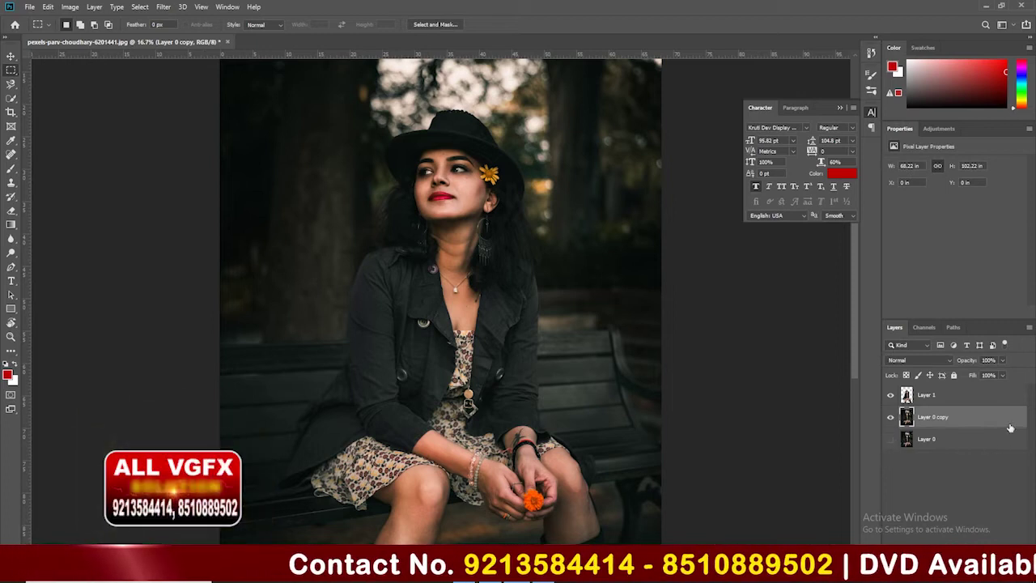
pyautogui.click(915, 395)
pyautogui.keyDown('ctrl'); pyautogui.click(908, 395); pyautogui.keyUp('ctrl')
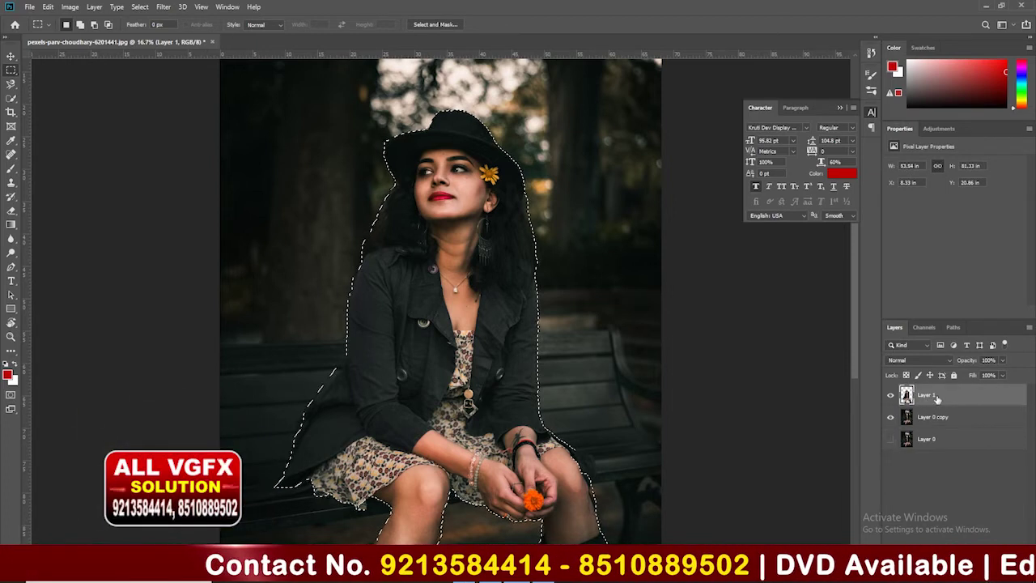
pyautogui.click(976, 419)
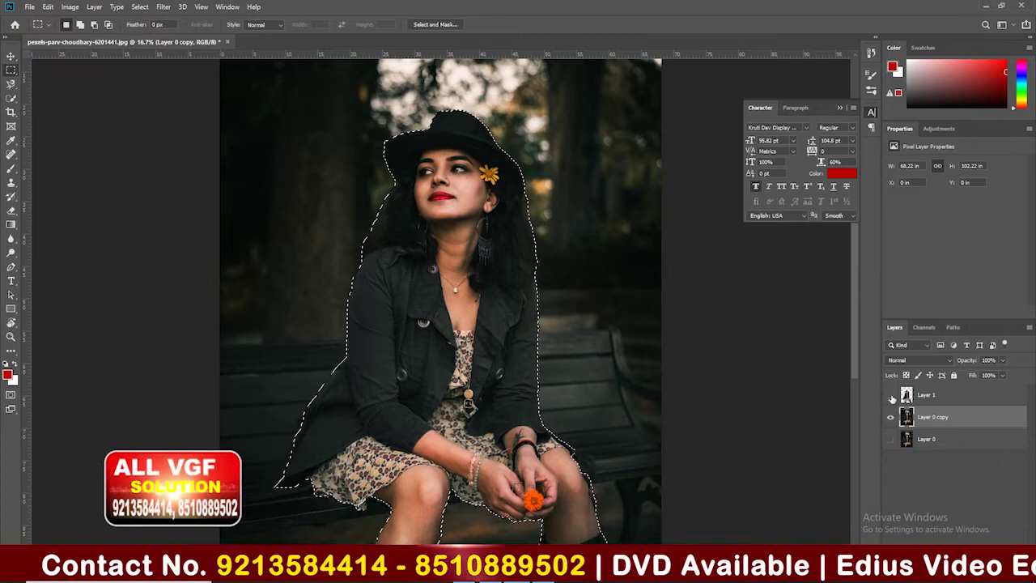
pyautogui.click(890, 394)
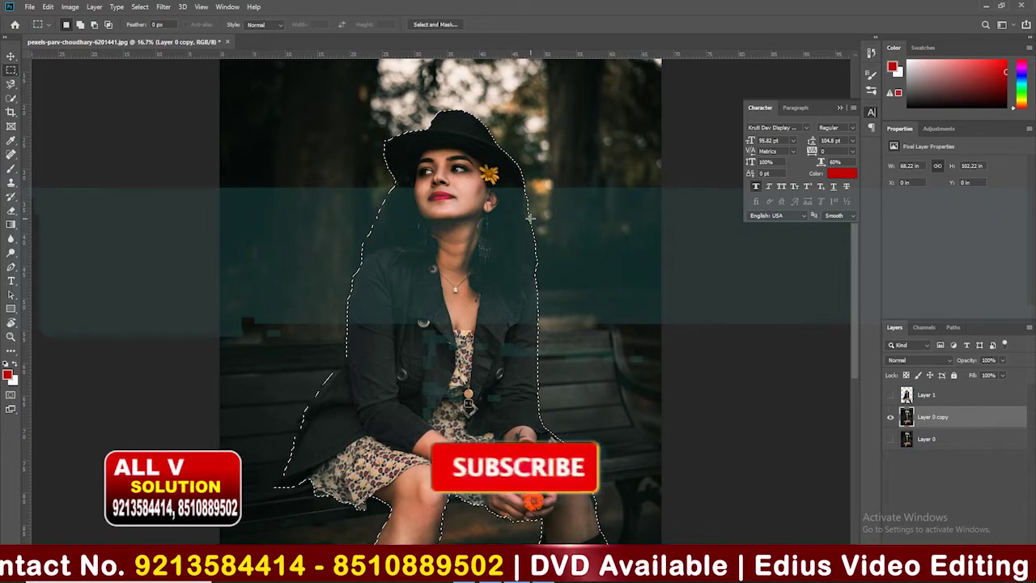
# Content-Aware fill the woman's selection on Layer 0 copy, then deselect and zoom out.
pyautogui.rightClick(532, 219)
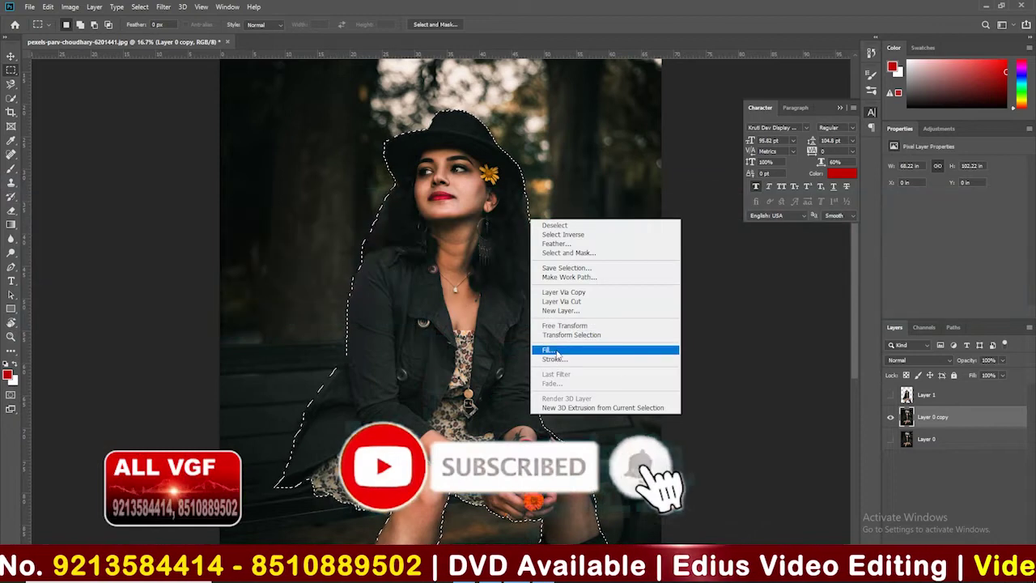
pyautogui.click(559, 349)
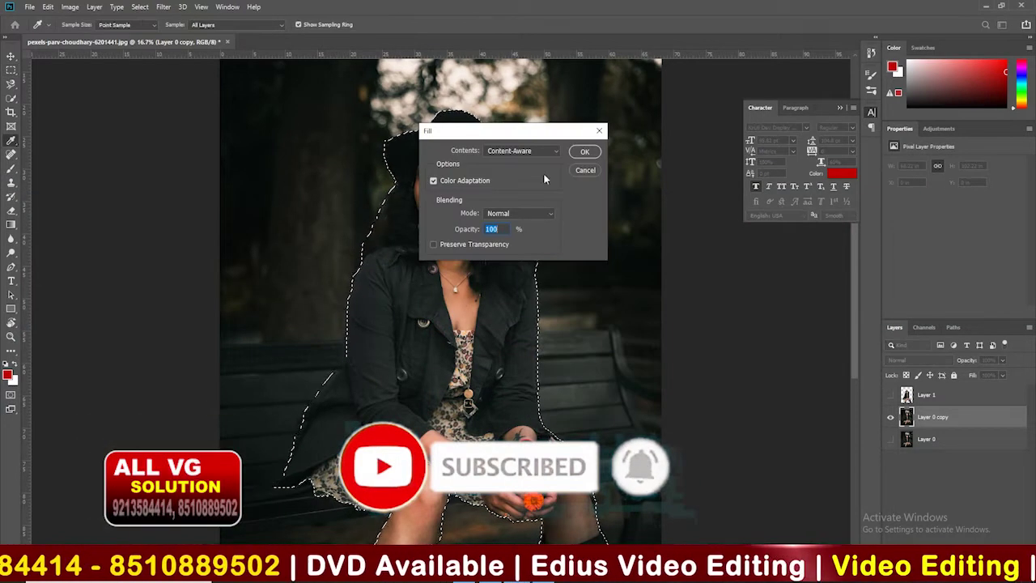
pyautogui.click(535, 149)
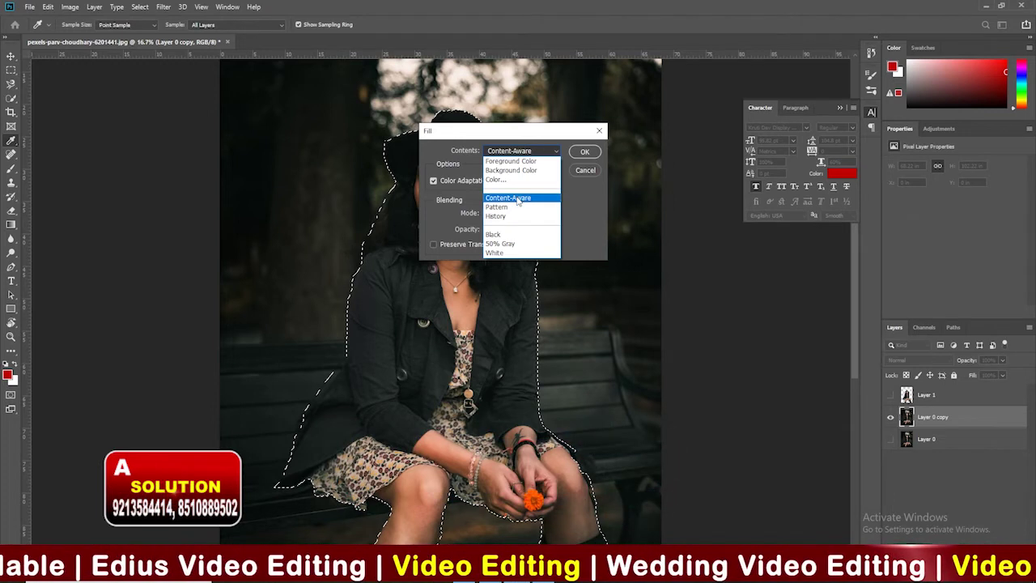
pyautogui.click(517, 198)
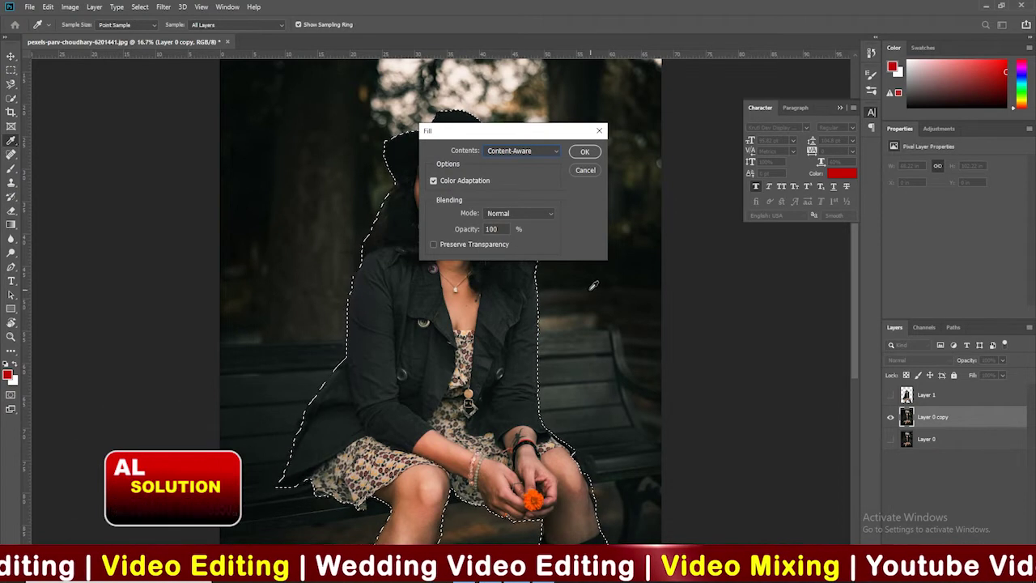
pyautogui.click(584, 151)
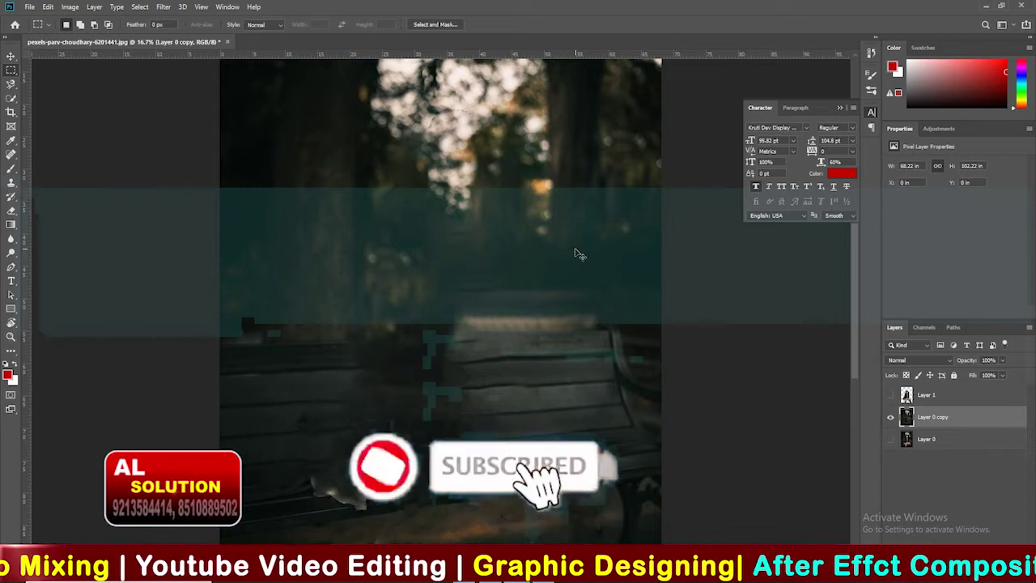
pyautogui.hotkey('ctrl', 'd')
pyautogui.hotkey('ctrl', '-')
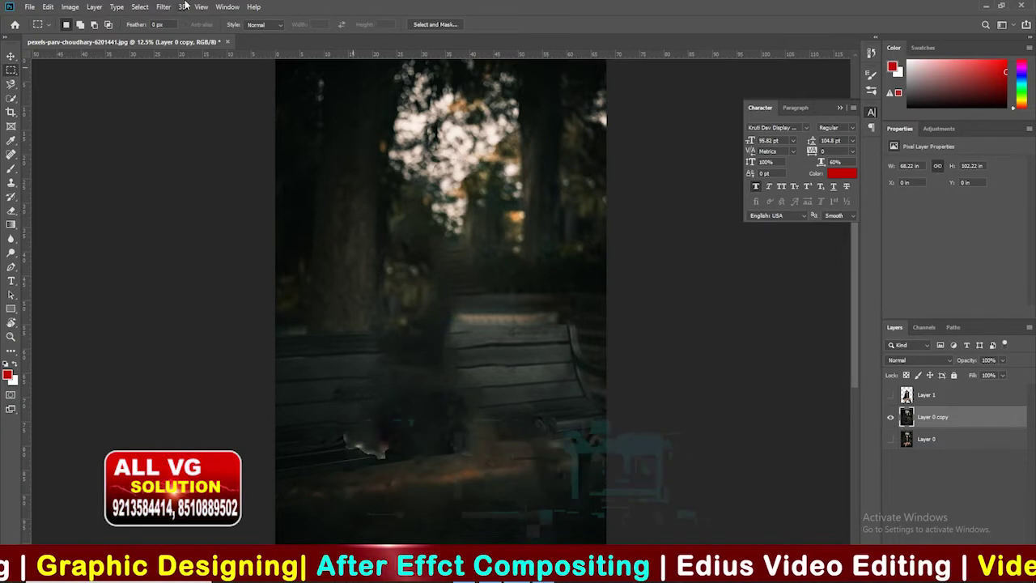
# Apply Lens Blur with Radius 100, higher blade curvature and brightness about 33.
pyautogui.click(161, 7)
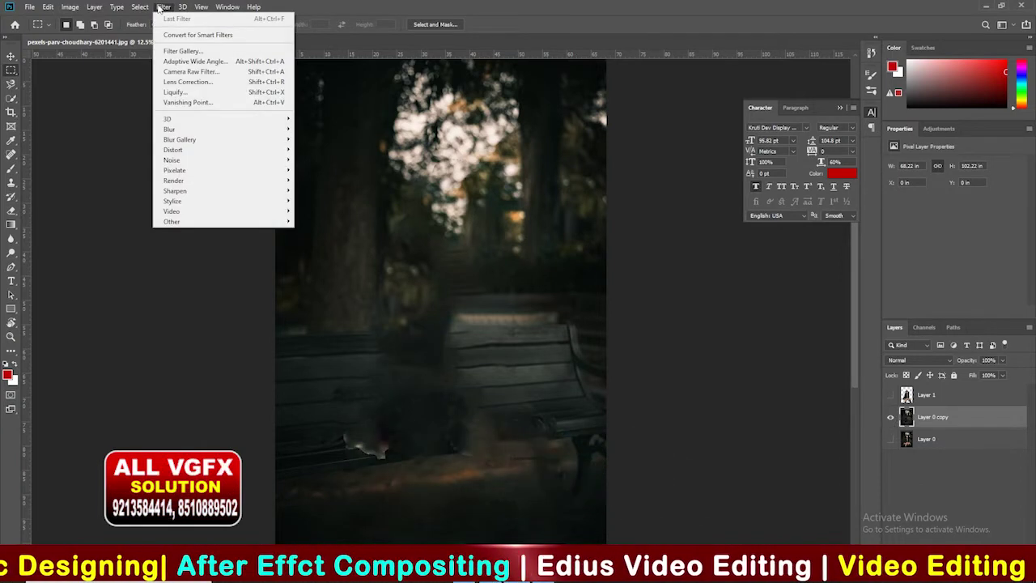
pyautogui.moveTo(222, 129)
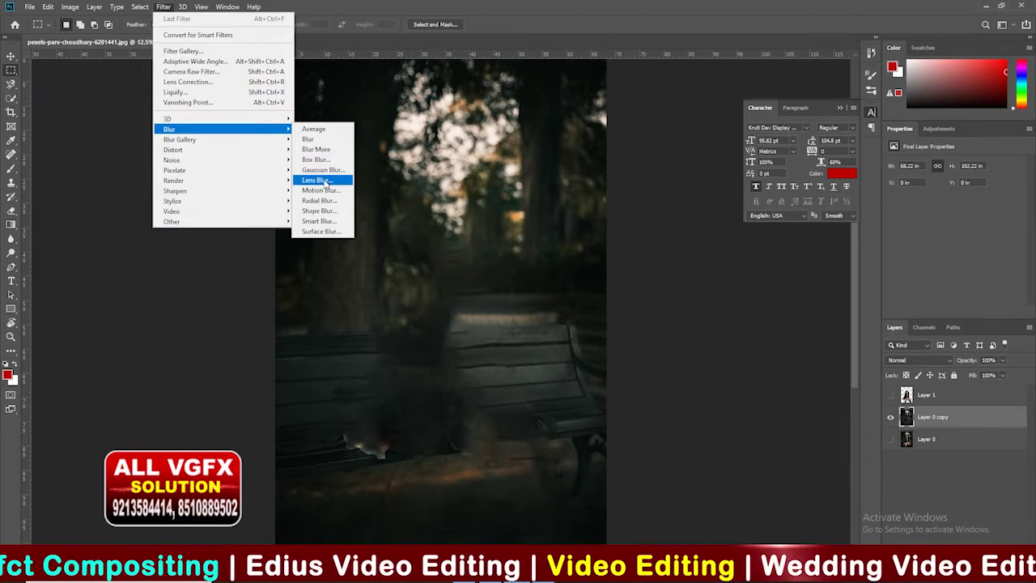
pyautogui.click(322, 182)
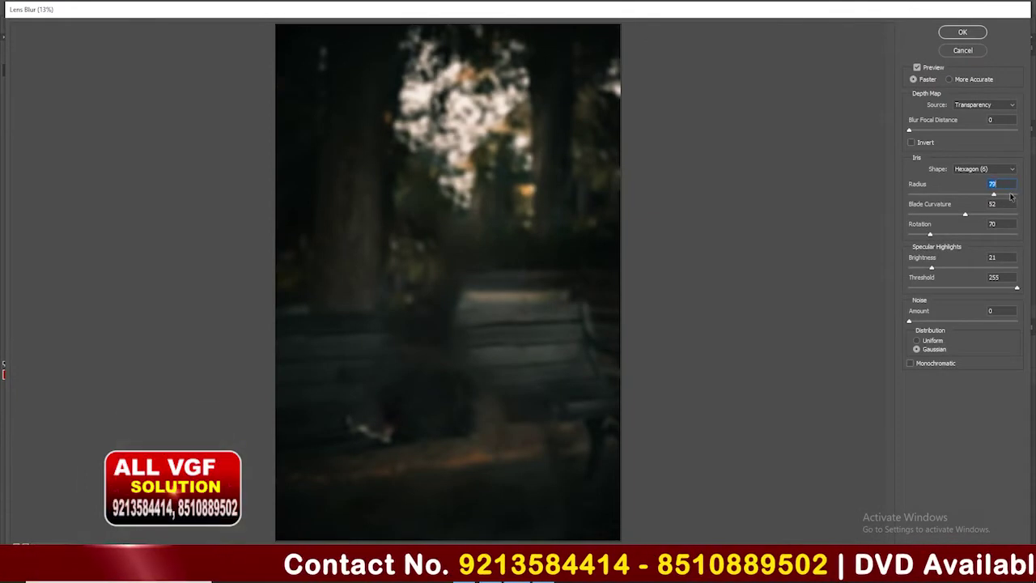
pyautogui.moveTo(964, 216); pyautogui.dragTo(989, 219)
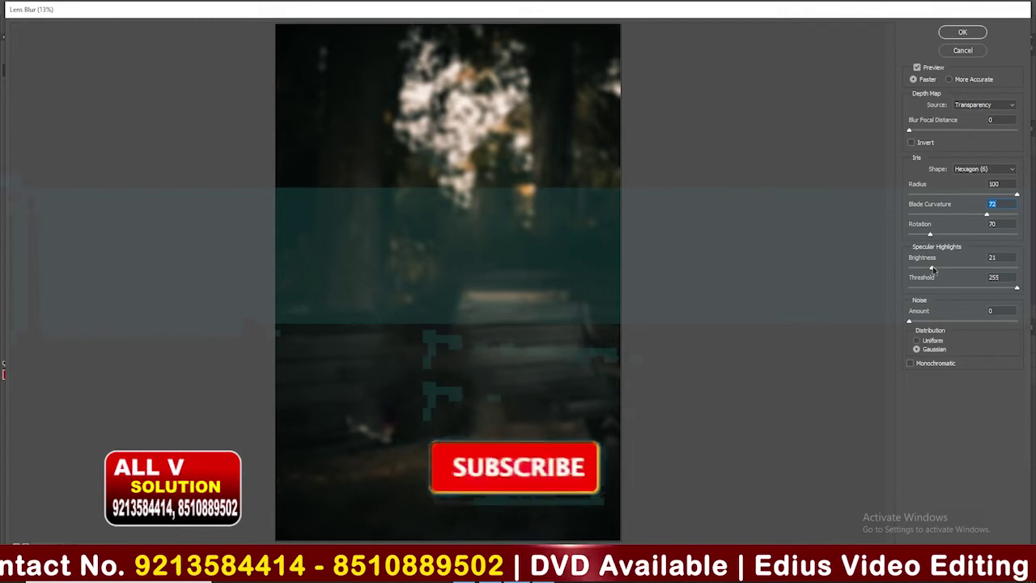
pyautogui.moveTo(933, 268); pyautogui.dragTo(941, 270)
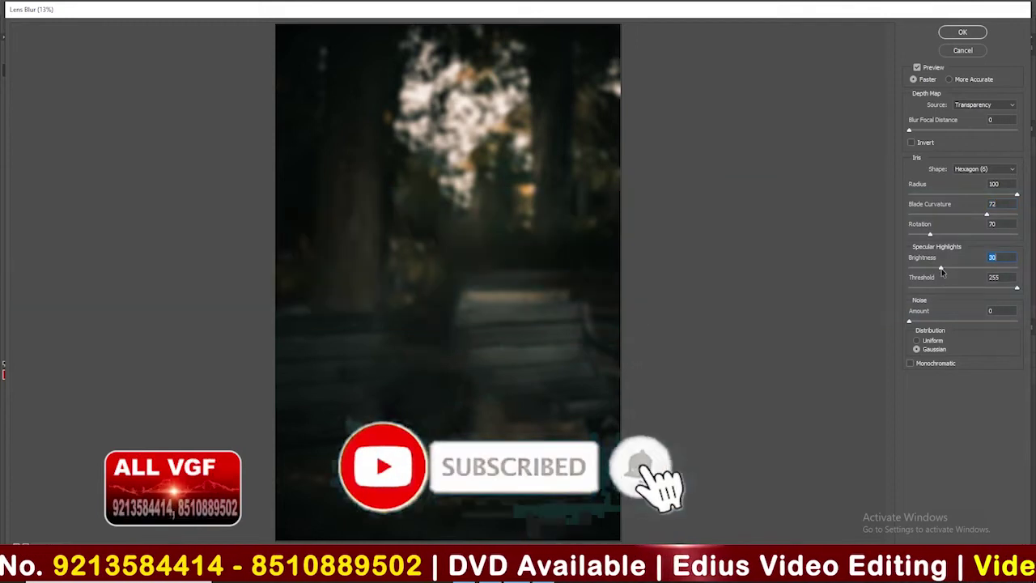
pyautogui.moveTo(941, 269); pyautogui.dragTo(944, 268)
pyautogui.click(966, 36)
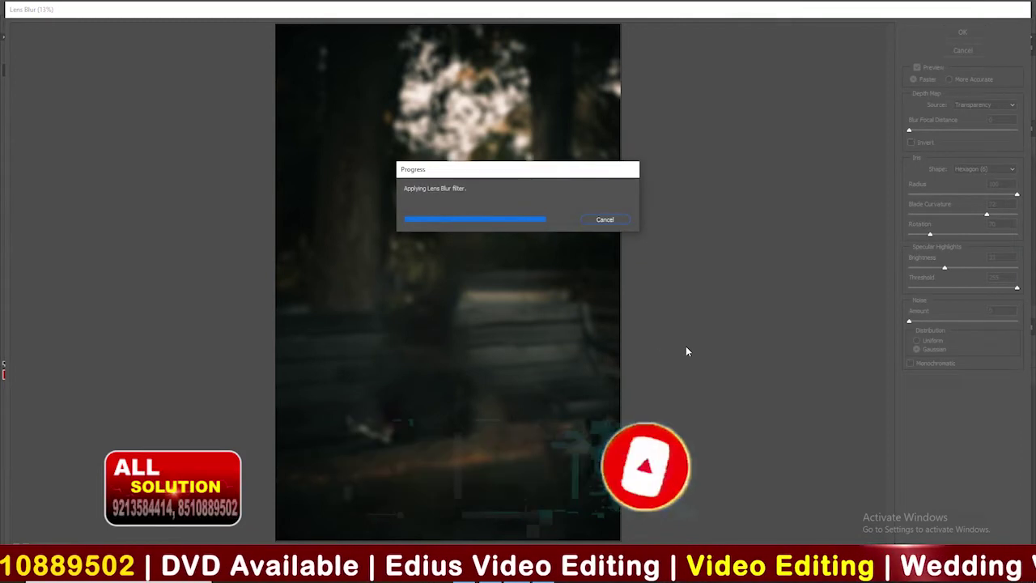
pyautogui.hotkey('ctrl', '=')
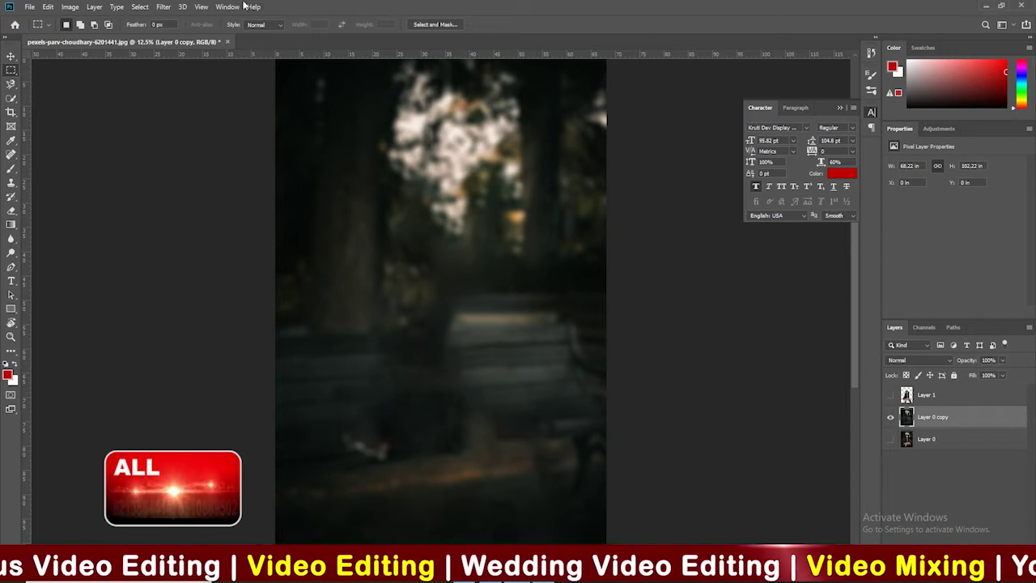
pyautogui.click(162, 7)
pyautogui.moveTo(172, 129)
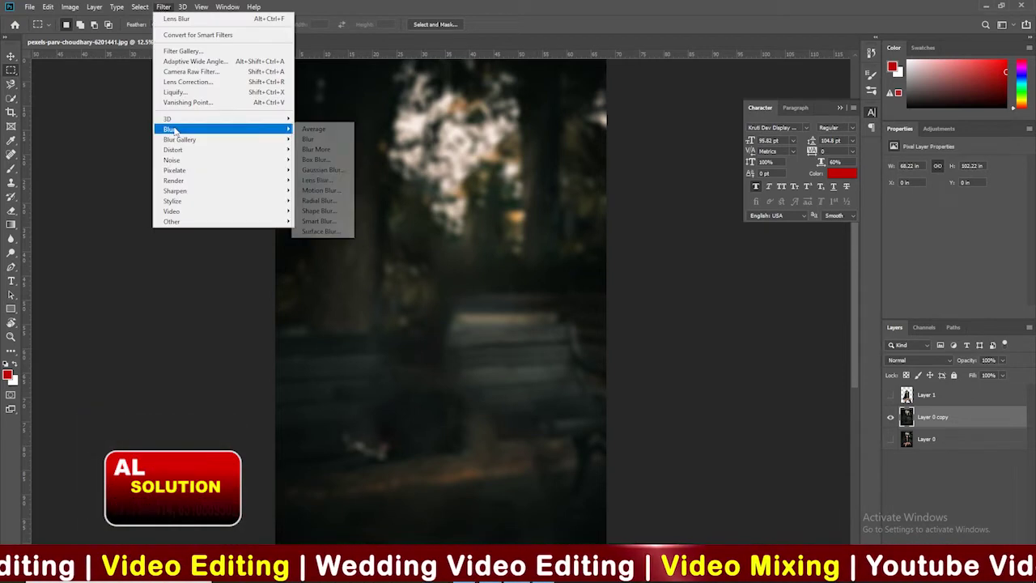
# Apply a Gaussian Blur to the background copy with radius lowered to about 13.9 pixels.
pyautogui.click(323, 171)
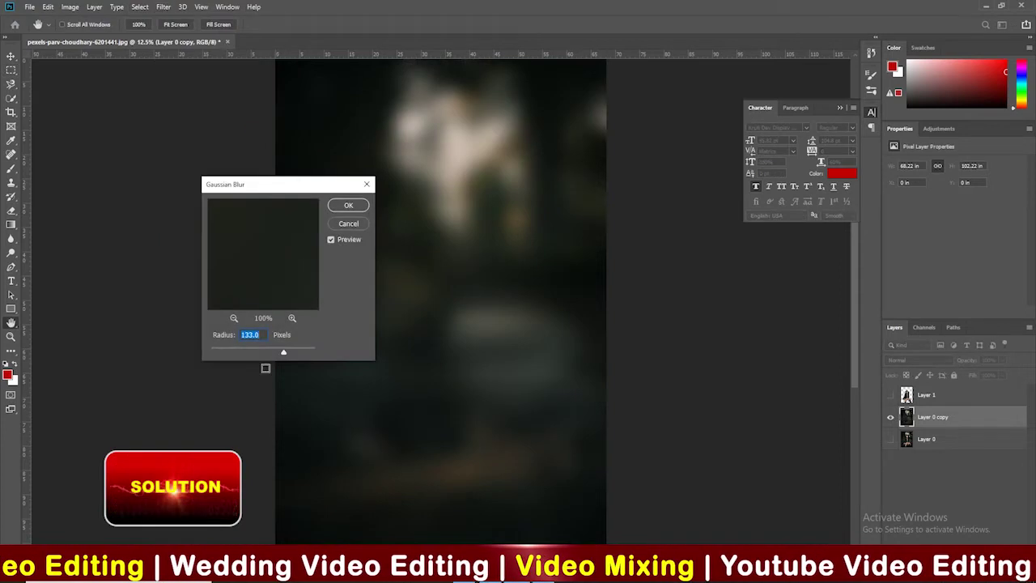
pyautogui.moveTo(260, 353); pyautogui.dragTo(254, 354)
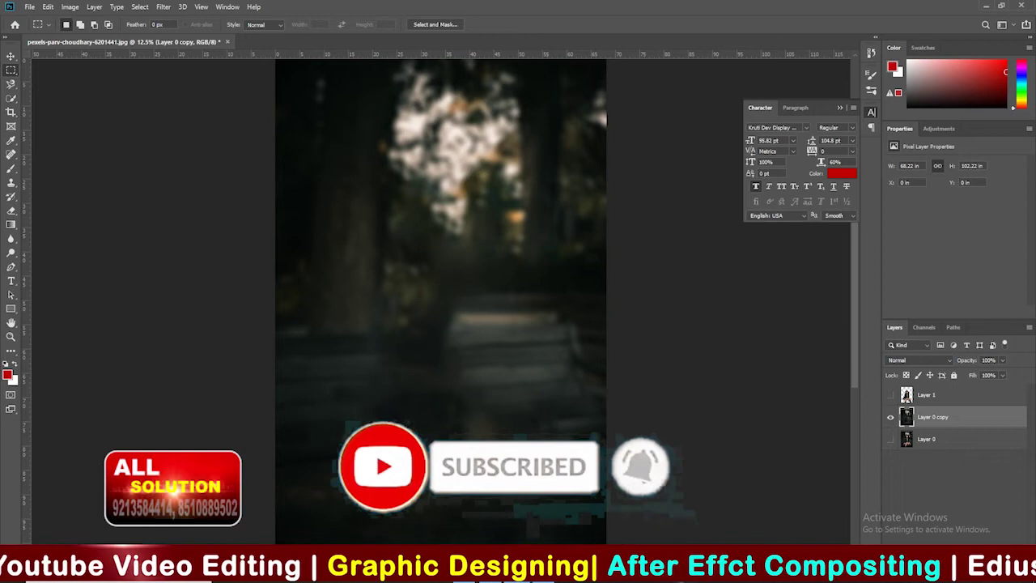
pyautogui.click(968, 558)
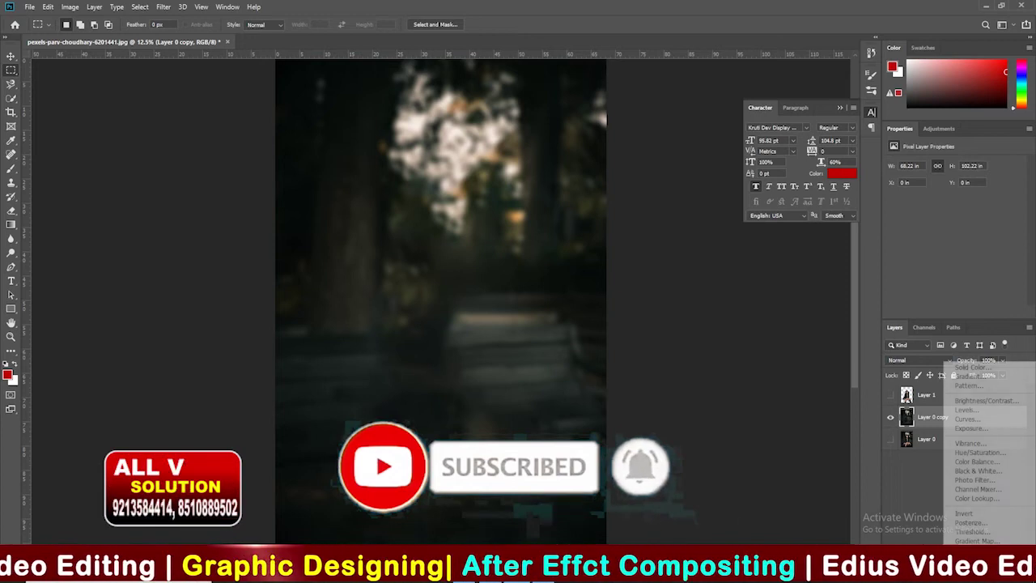
# Add a Color Lookup adjustment layer using the Crisp_Winter.look 3DLUT file.
pyautogui.click(977, 498)
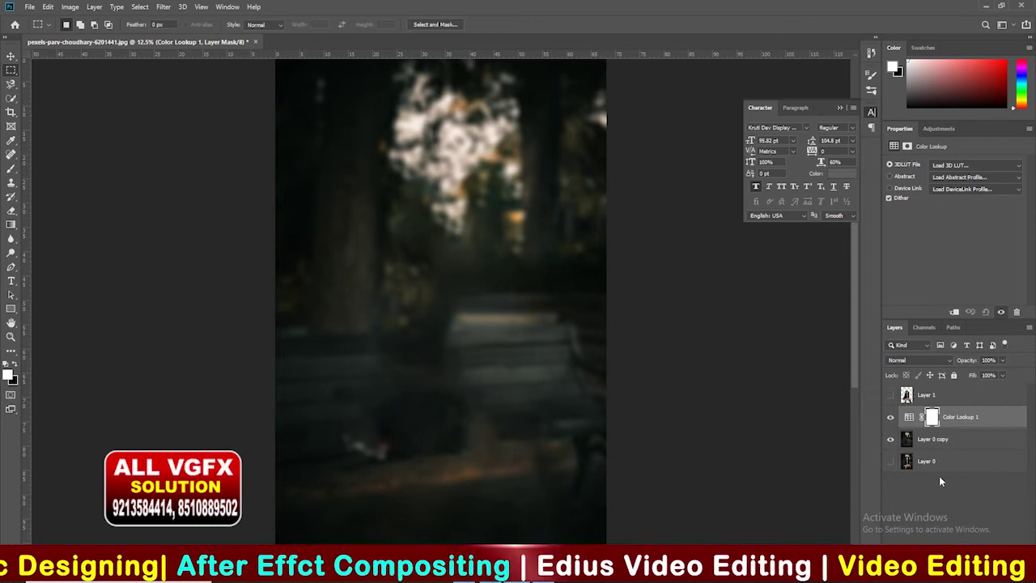
pyautogui.click(908, 418)
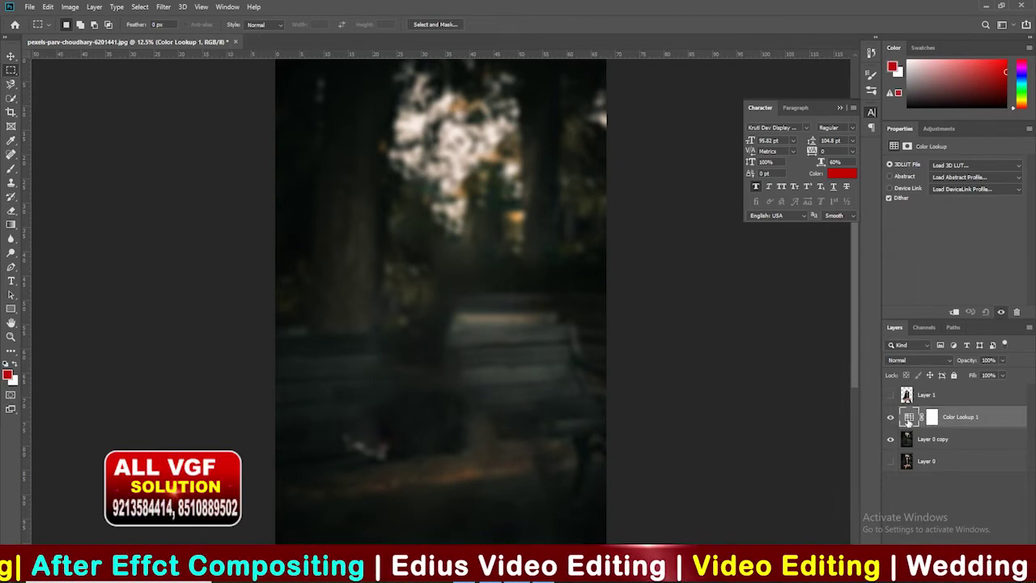
pyautogui.click(983, 165)
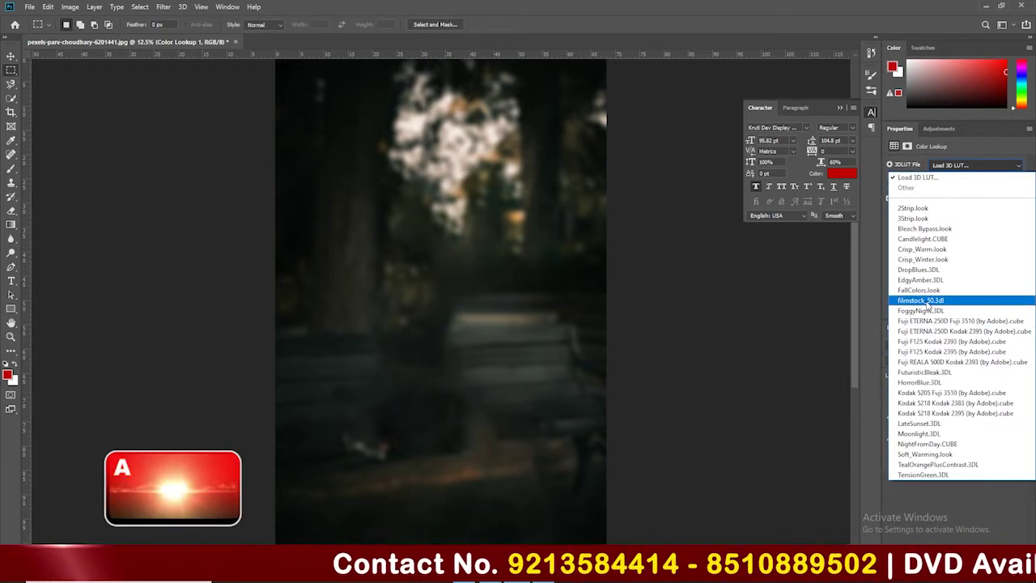
pyautogui.click(923, 383)
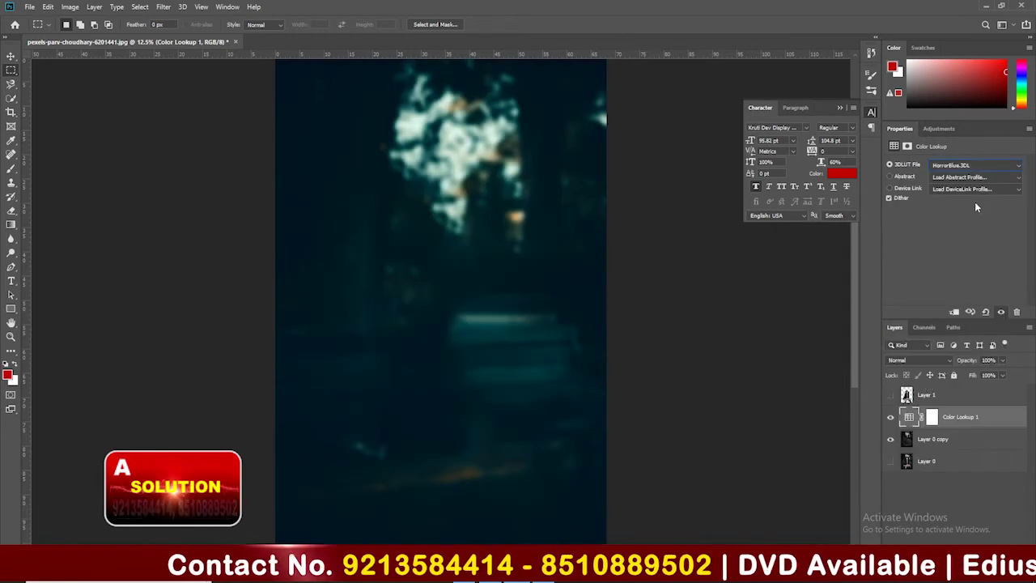
pyautogui.click(980, 164)
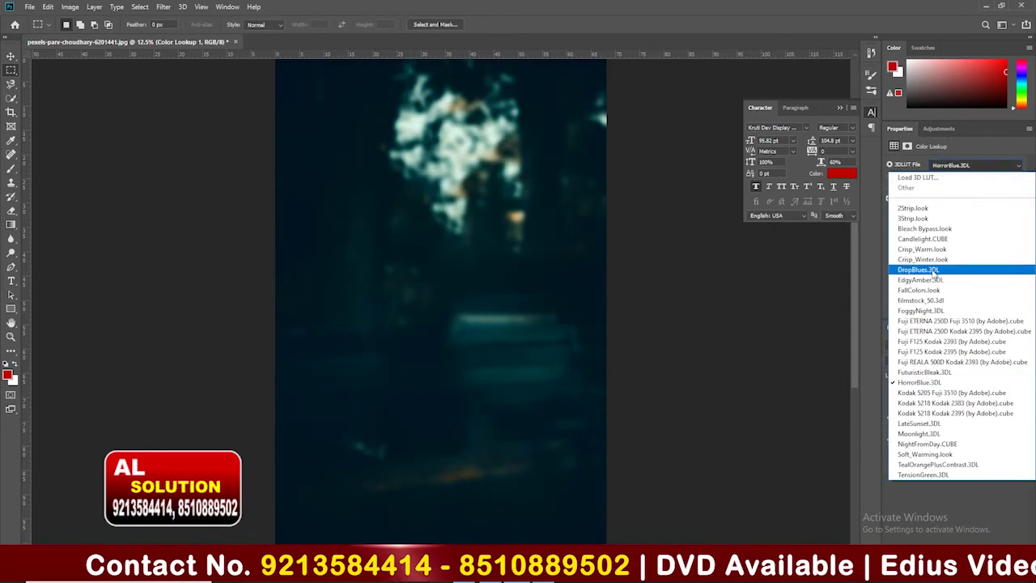
pyautogui.click(971, 260)
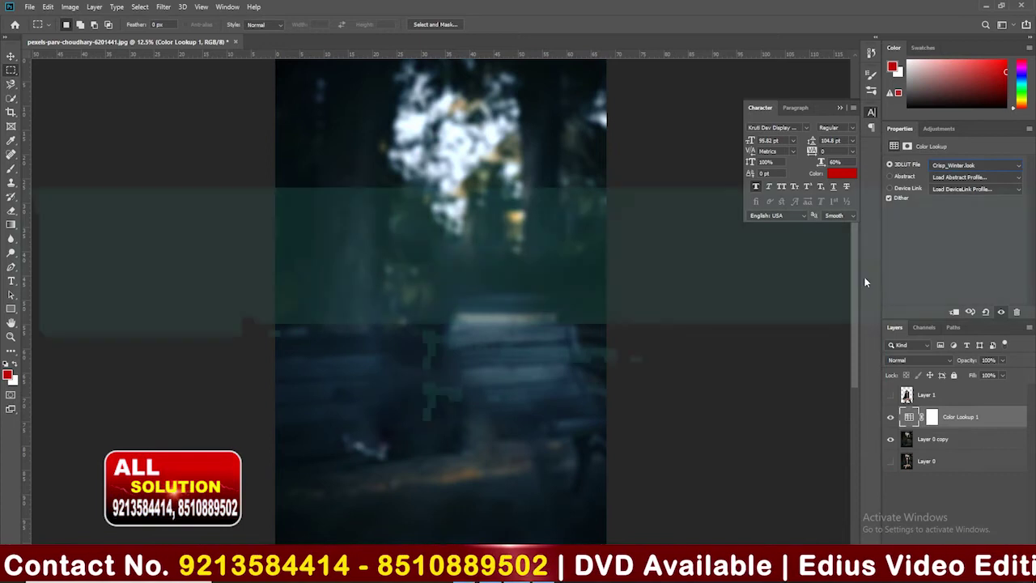
# Show the cut-out woman on Layer 1, then select Layer 0 copy with the Move tool.
pyautogui.click(890, 395)
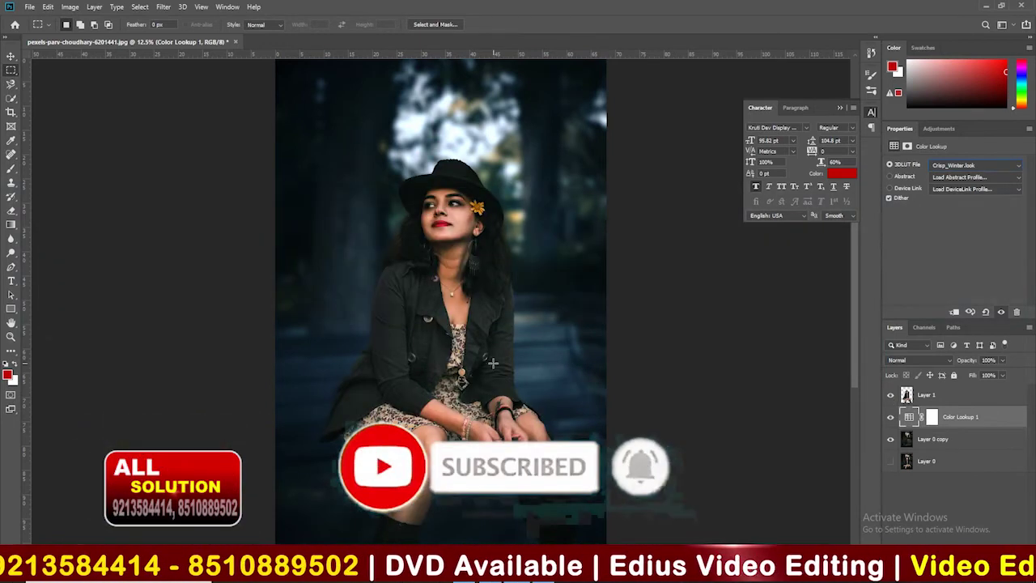
pyautogui.hotkey('ctrl', '-')
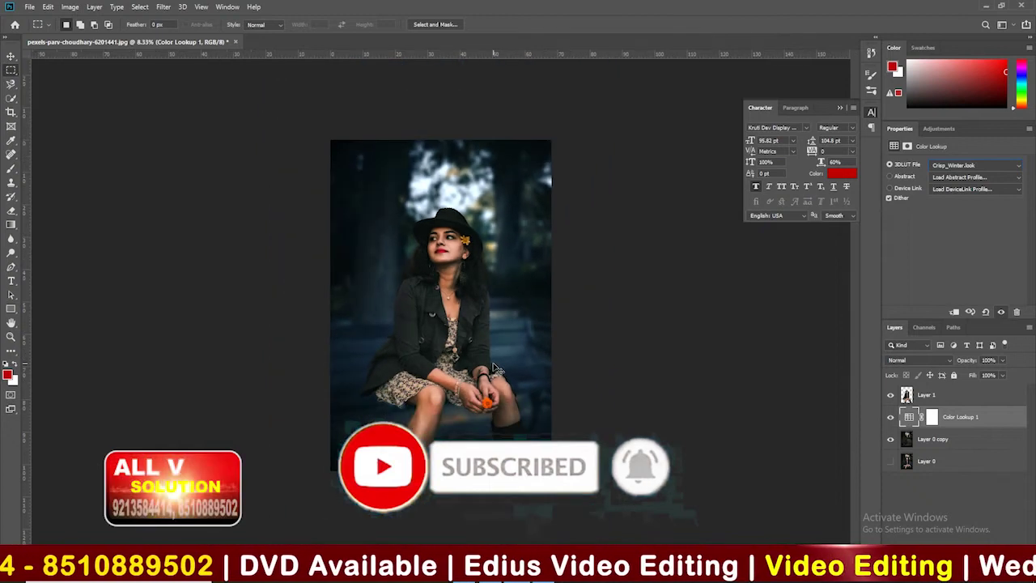
pyautogui.hotkey('ctrl', '+')
pyautogui.hotkey('ctrl', '+')
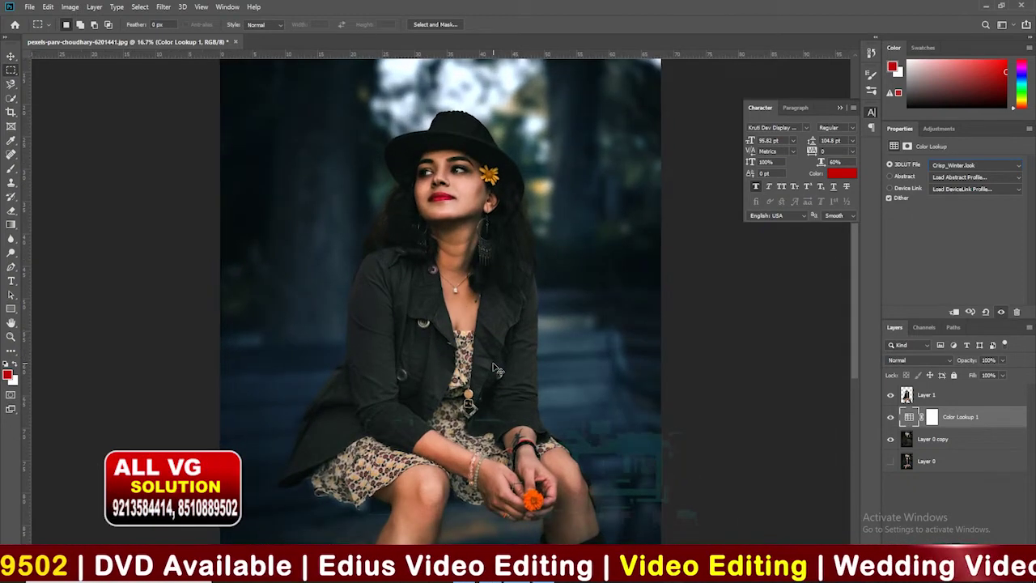
pyautogui.hotkey('ctrl', '-')
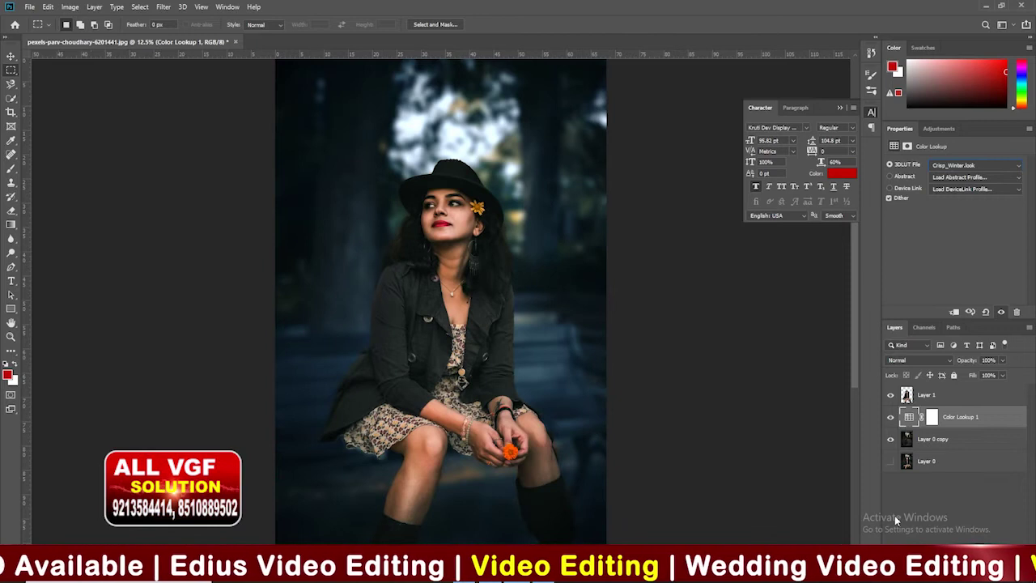
pyautogui.click(950, 517)
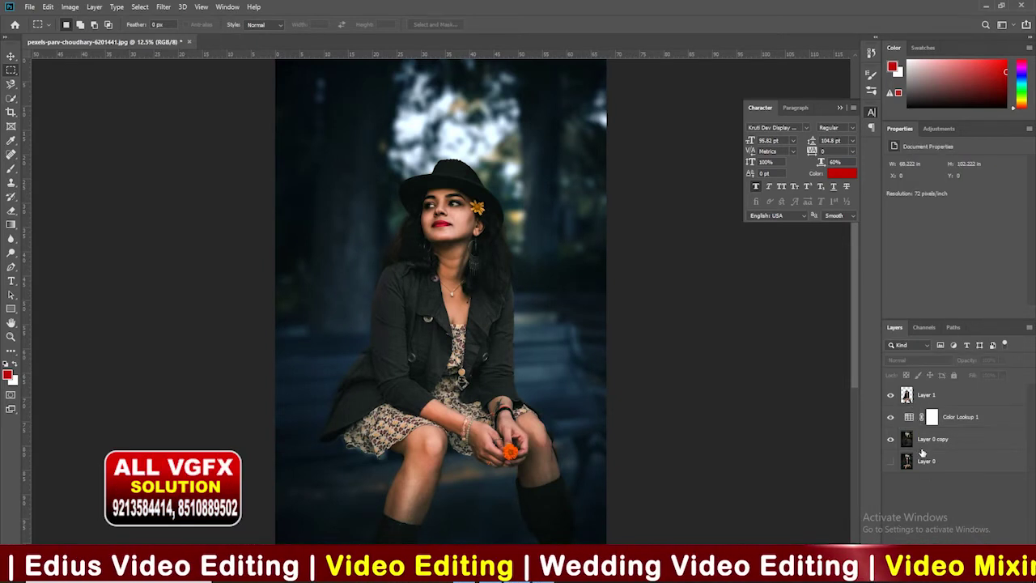
pyautogui.click(916, 446)
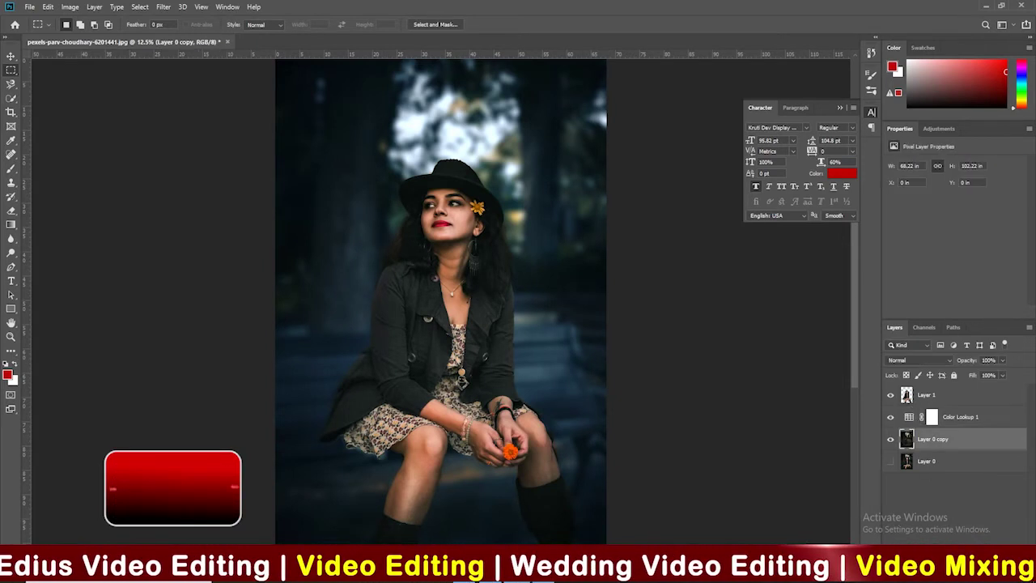
pyautogui.click(890, 438)
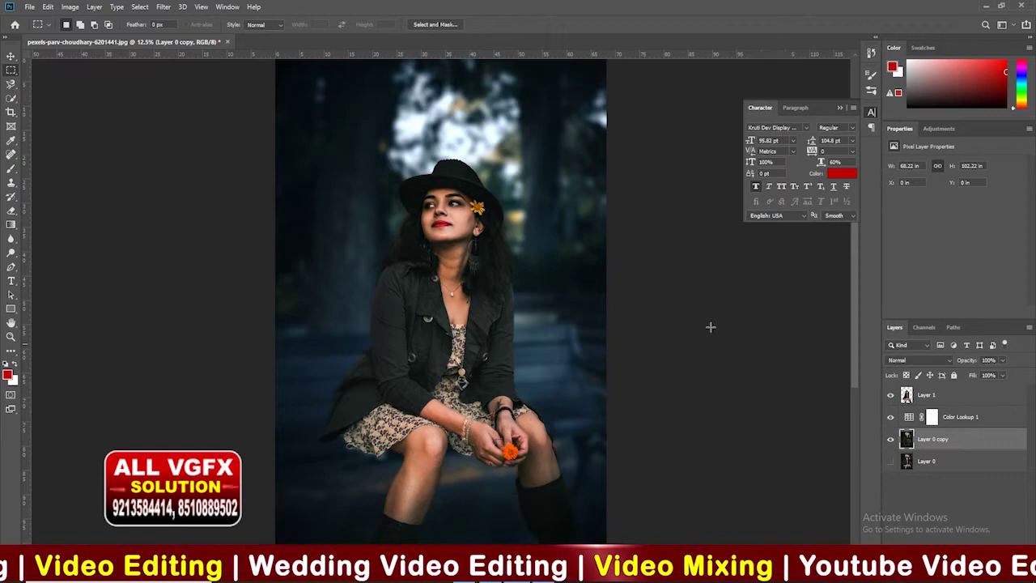
pyautogui.press('v')
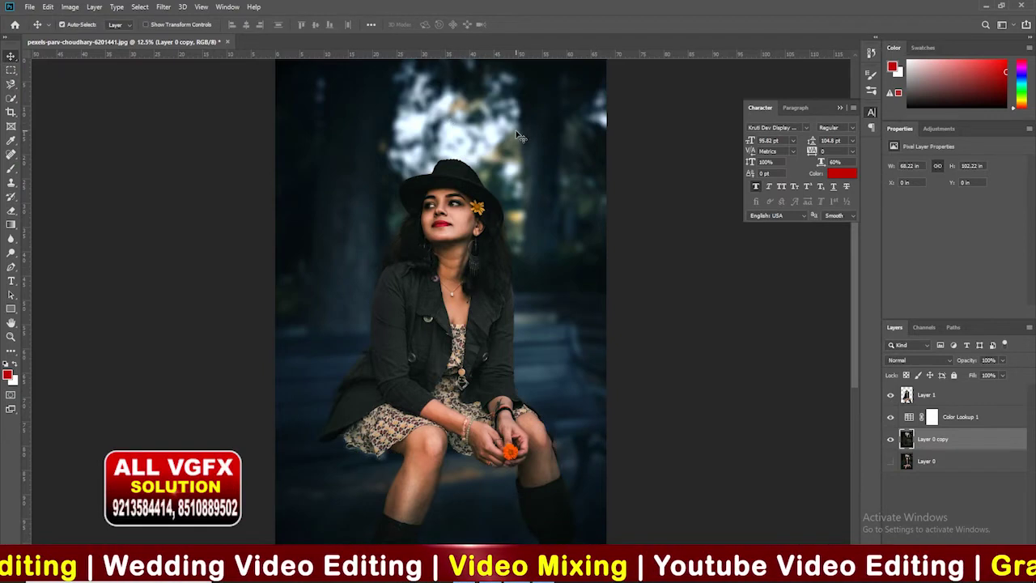
pyautogui.click(165, 8)
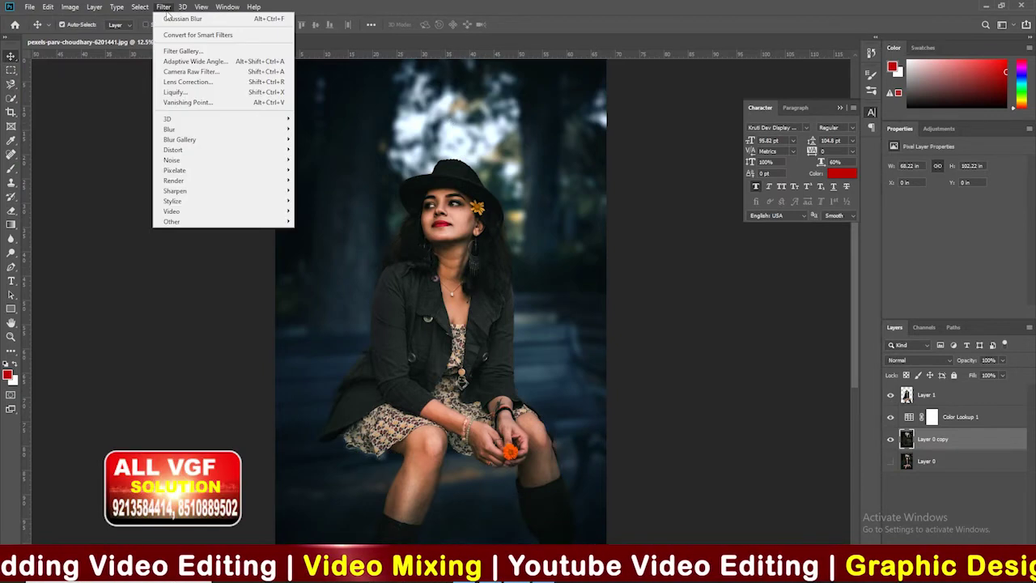
pyautogui.moveTo(173, 180)
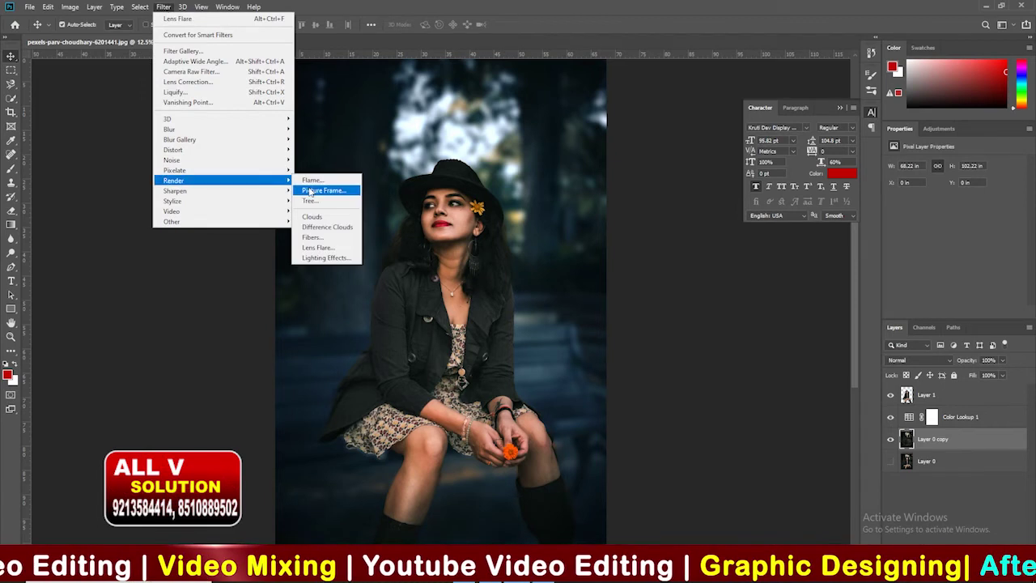
# Render a lens flare centred near the top-left of the background copy.
pyautogui.click(317, 246)
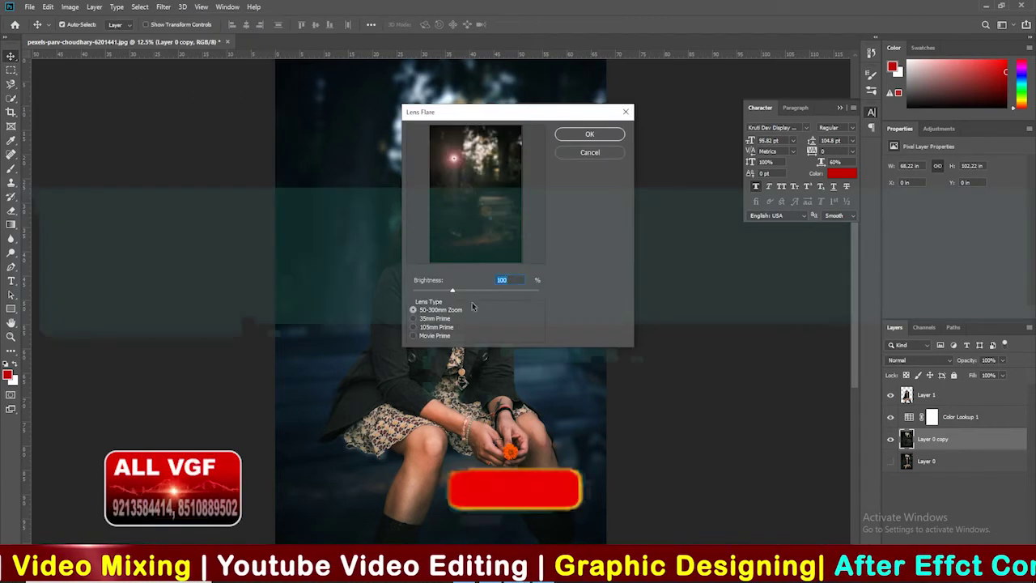
pyautogui.click(444, 141)
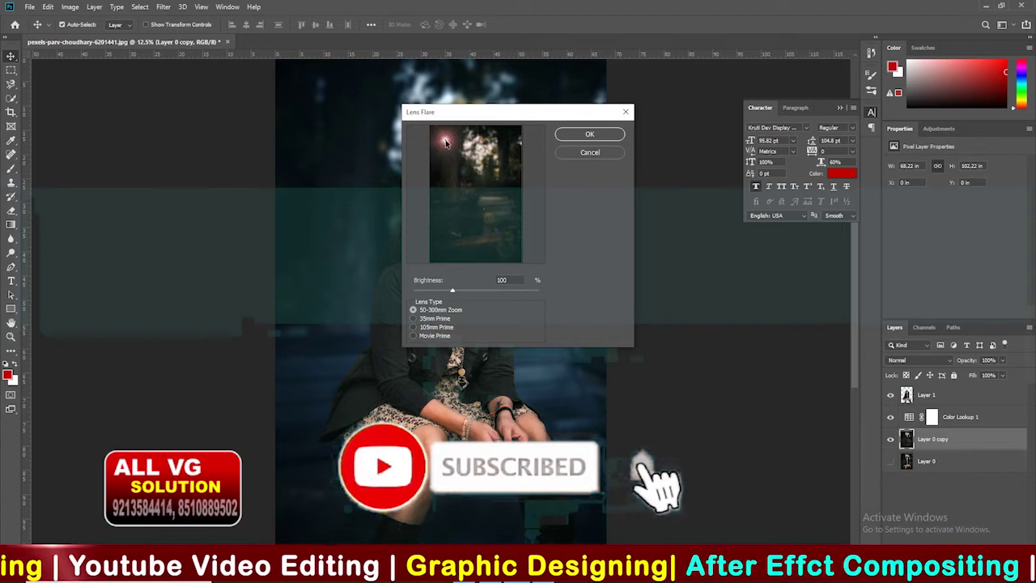
pyautogui.click(589, 135)
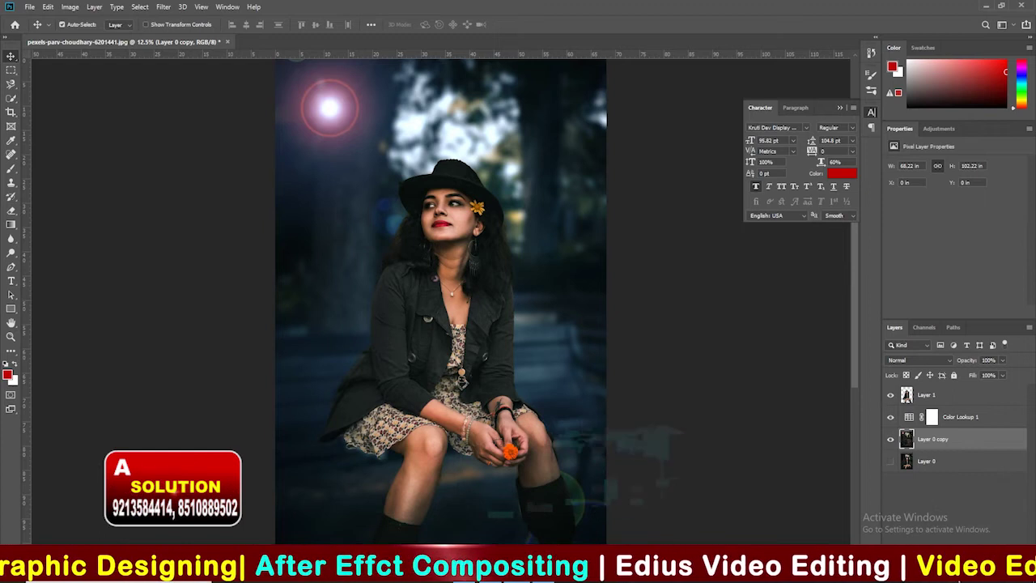
pyautogui.click(939, 564)
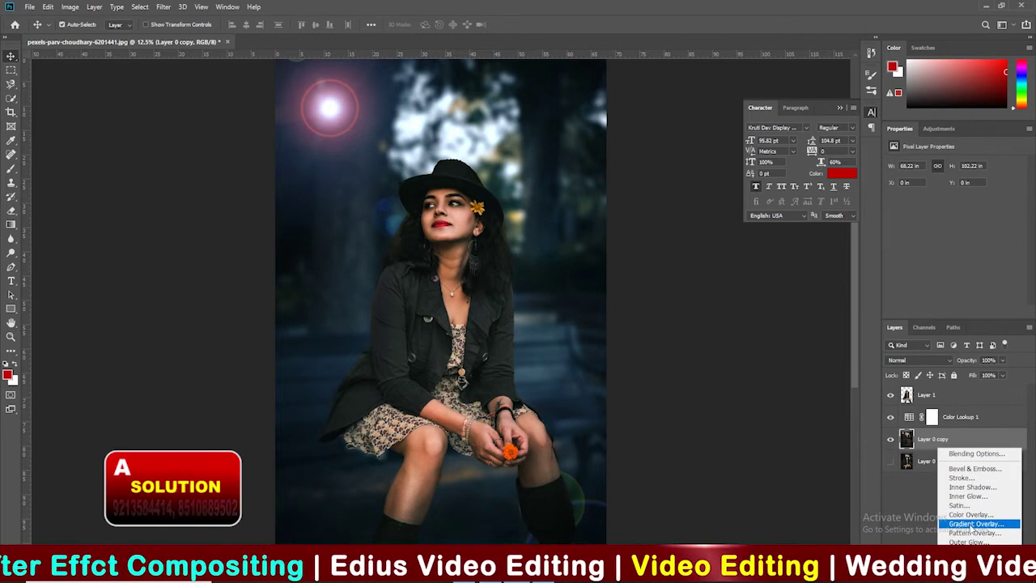
# Add a dark teal-to-transparent Gradient Overlay at about 66% opacity to the background copy.
pyautogui.click(973, 524)
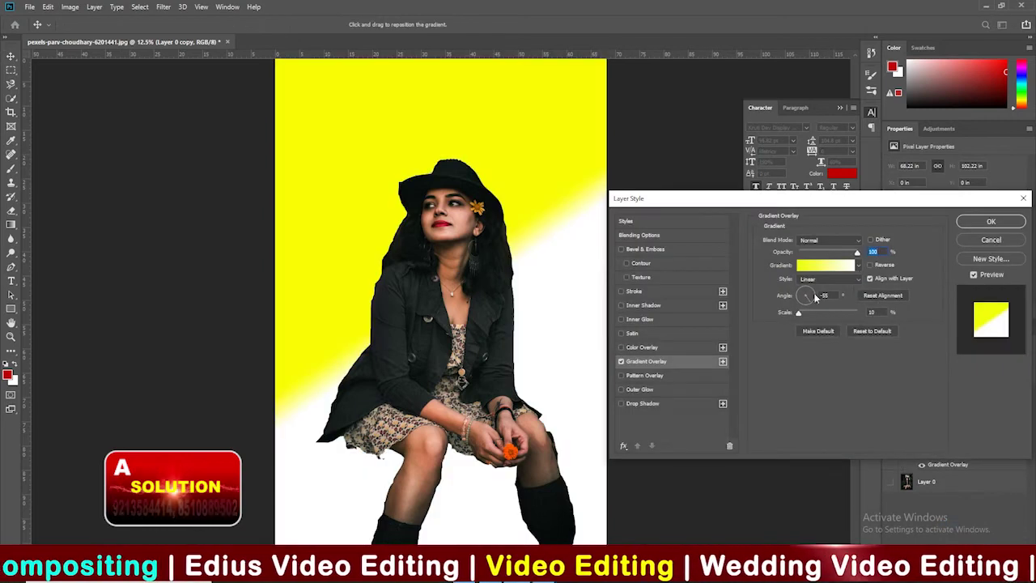
pyautogui.click(860, 265)
pyautogui.click(789, 288)
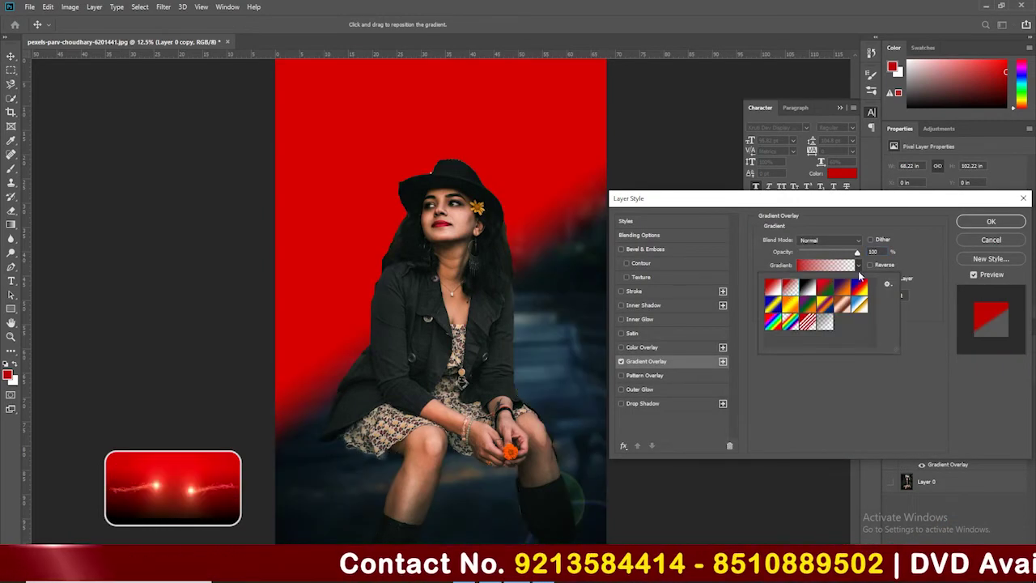
pyautogui.moveTo(856, 256)
pyautogui.mouseDown()
pyautogui.moveTo(824, 257)
pyautogui.moveTo(838, 257)
pyautogui.mouseUp()
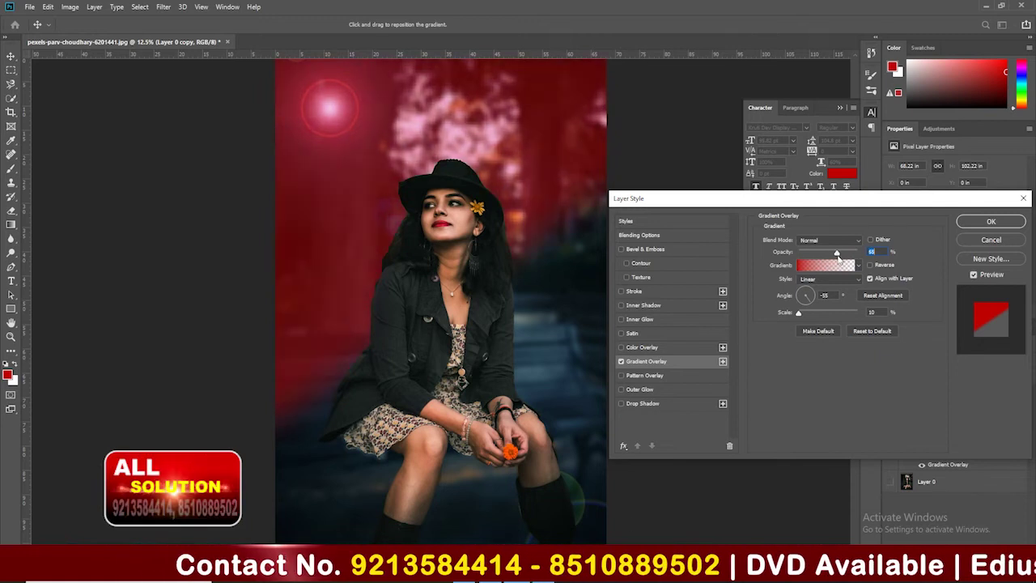
pyautogui.click(825, 265)
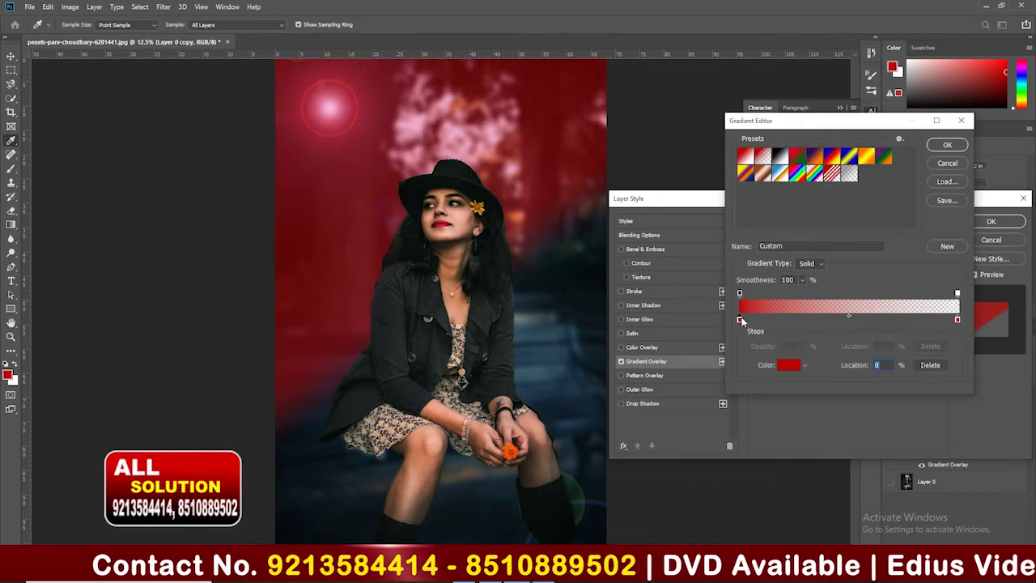
pyautogui.doubleClick(741, 320)
pyautogui.click(527, 394)
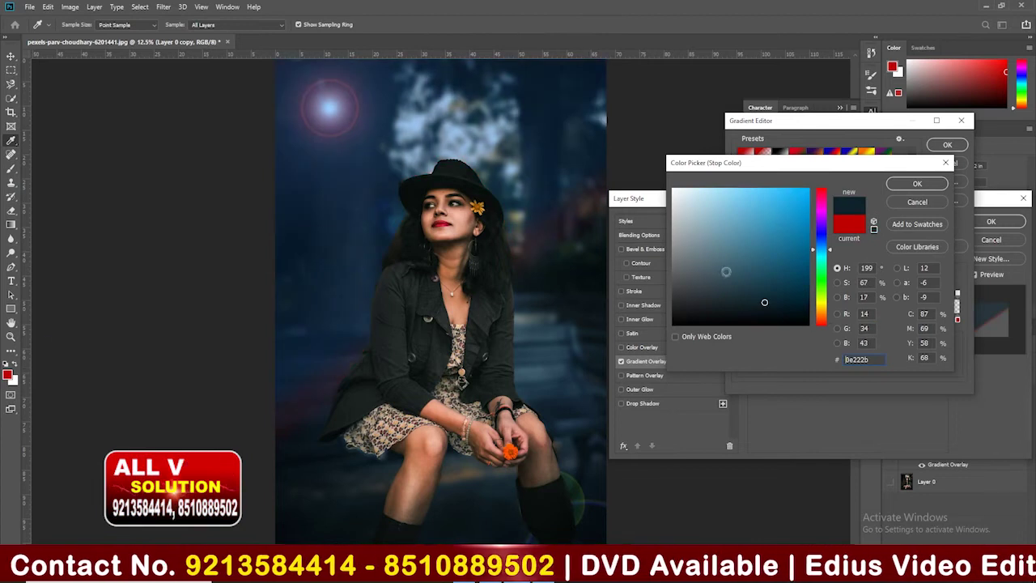
pyautogui.moveTo(725, 271); pyautogui.dragTo(765, 302)
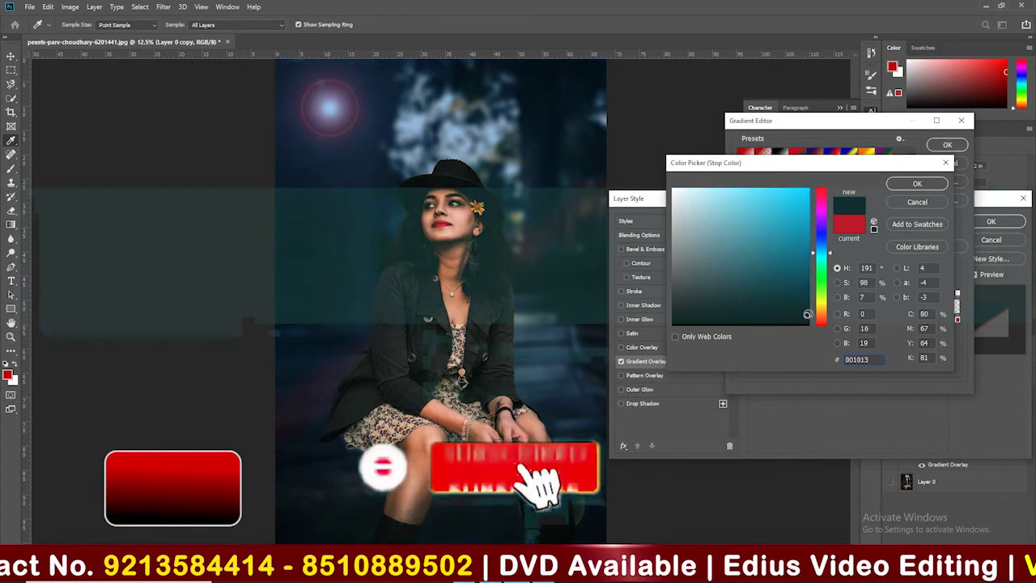
pyautogui.press('Return')
pyautogui.press('Return')
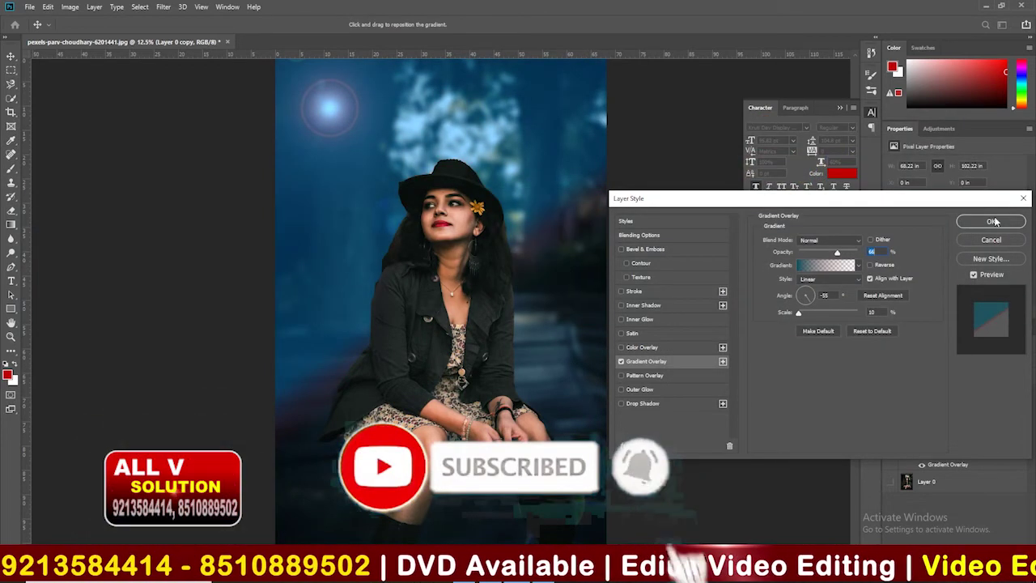
pyautogui.click(990, 220)
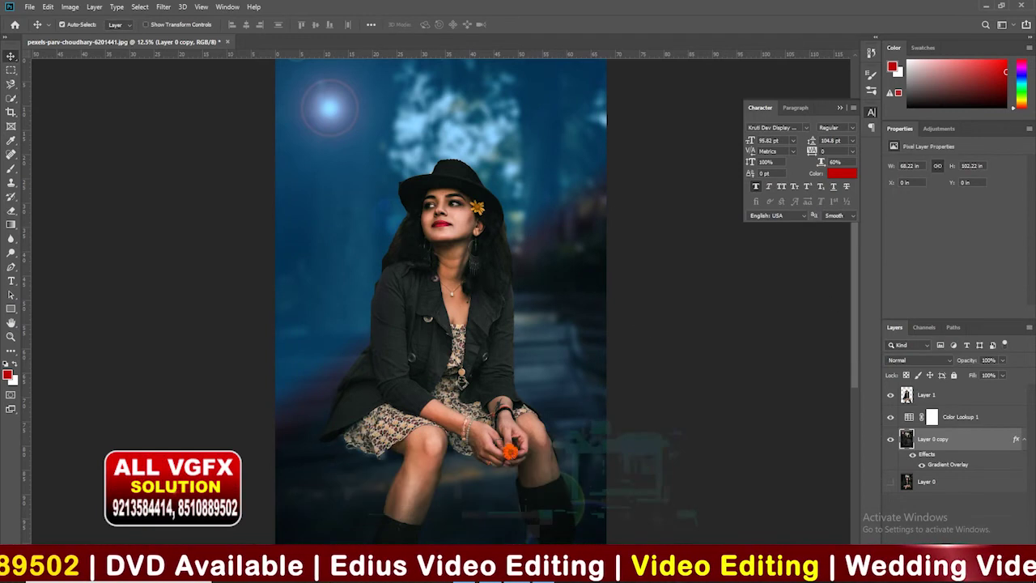
# Add a Channel Mixer adjustment with Green output at Red +17, Green +98, Blue −33.
pyautogui.click(957, 566)
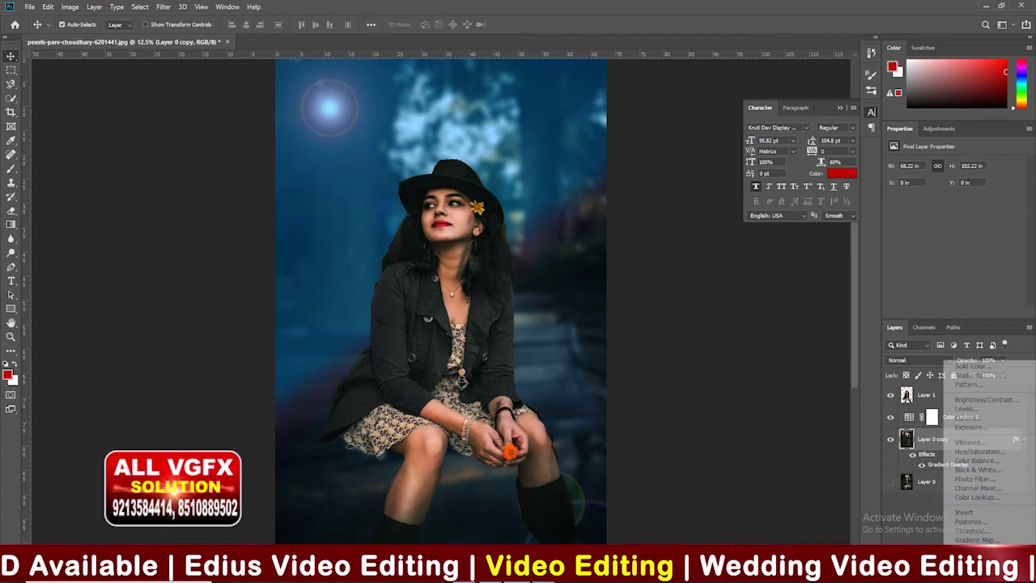
pyautogui.click(979, 488)
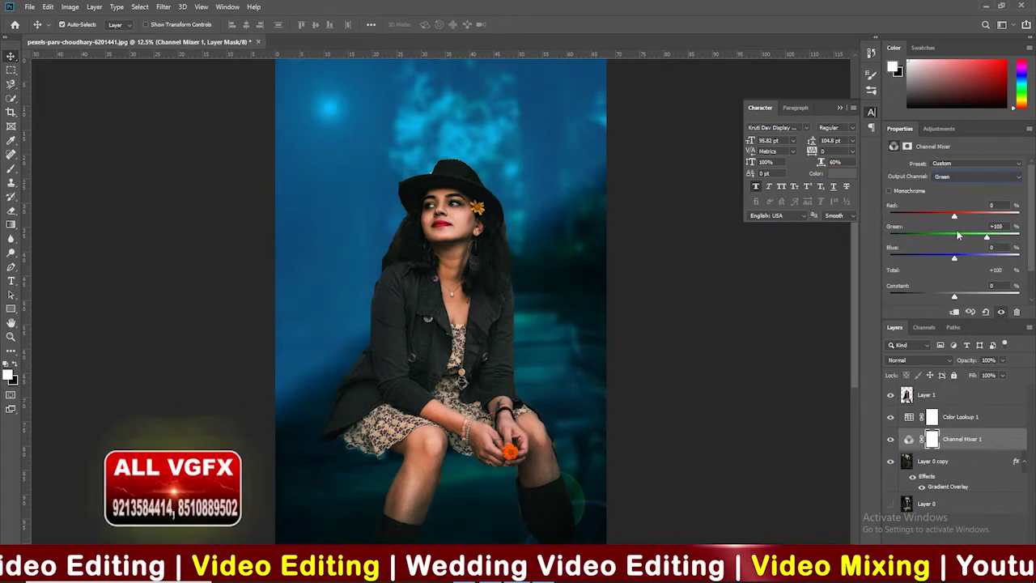
pyautogui.moveTo(954, 296); pyautogui.dragTo(958, 298)
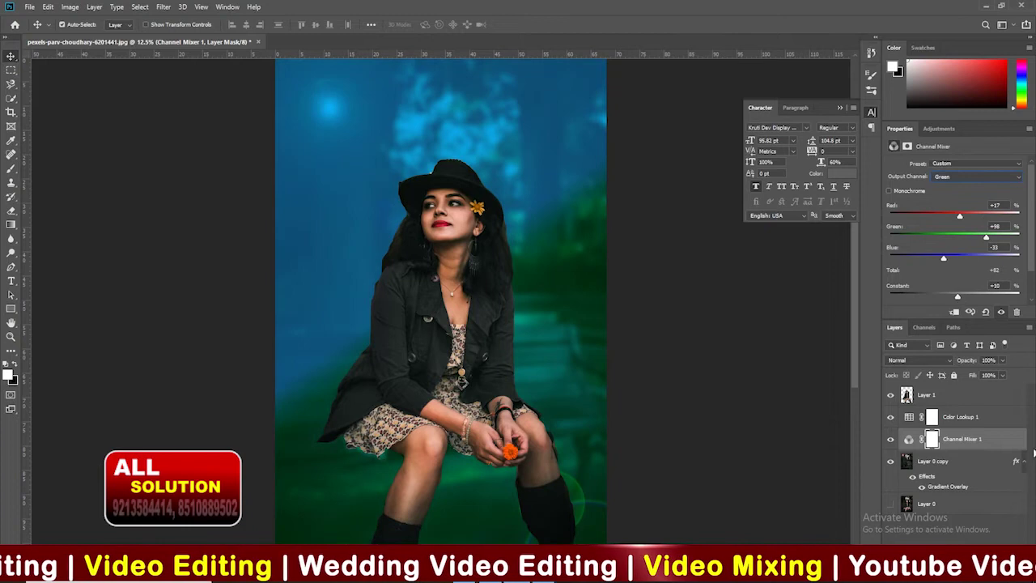
# Deselect the Channel Mixer layer and select the cut-out subject, Layer 1.
pyautogui.click(987, 497)
pyautogui.click(723, 302)
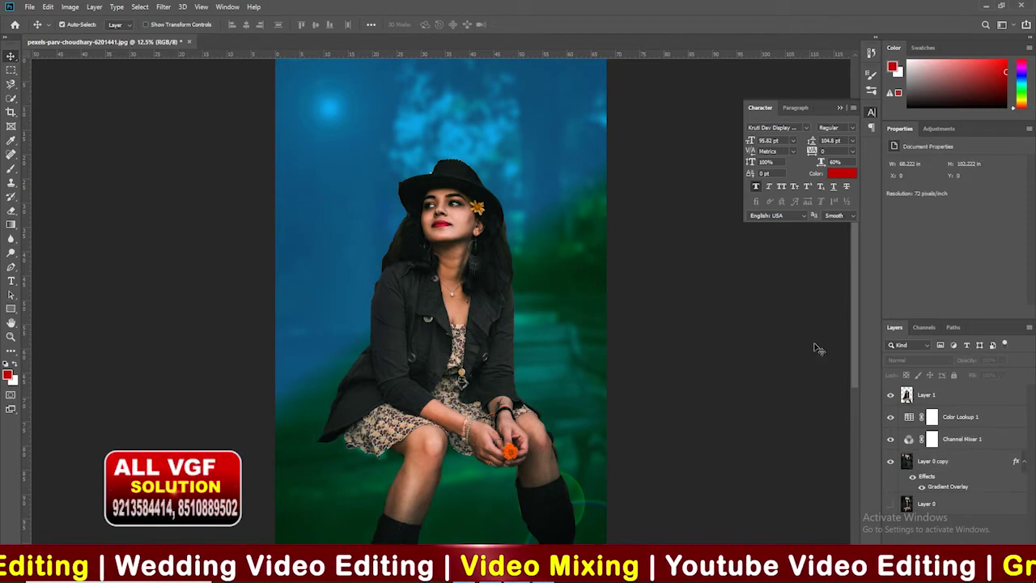
pyautogui.click(461, 381)
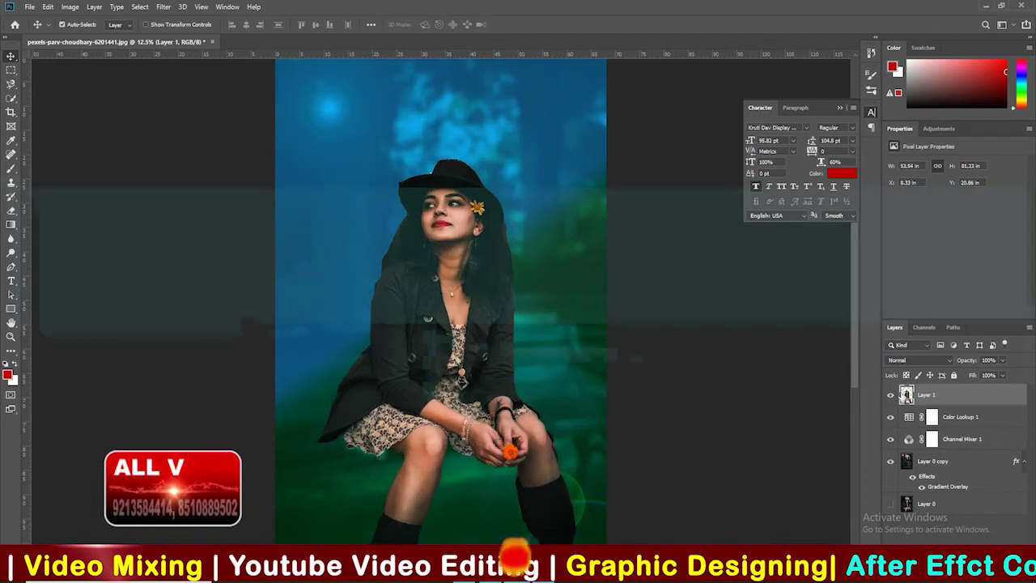
# Duplicate Layer 1 with Ctrl+J, hide the copy, and make Layer 1 active.
pyautogui.hotkey('ctrl', 'j')
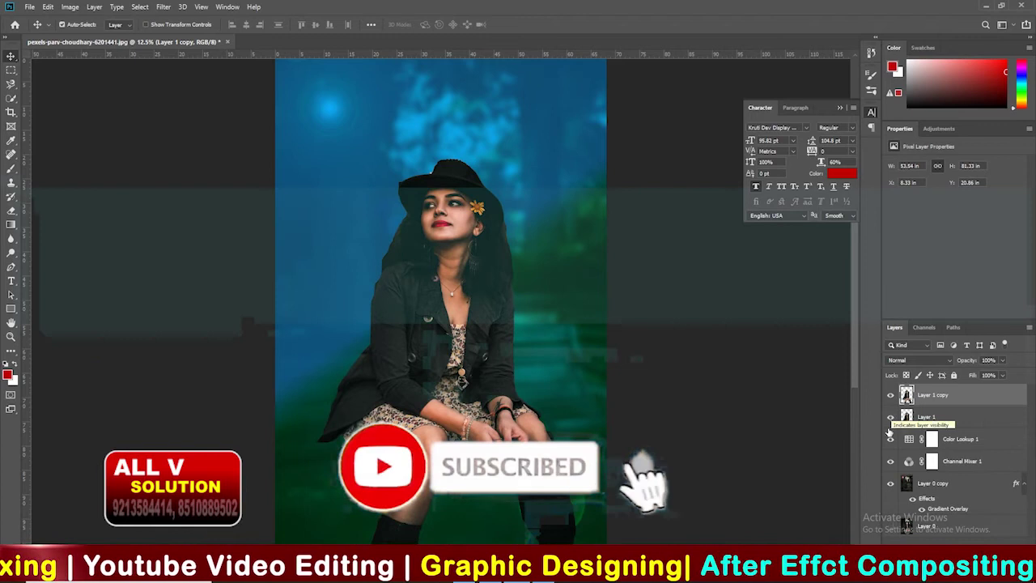
pyautogui.click(907, 416)
pyautogui.click(890, 395)
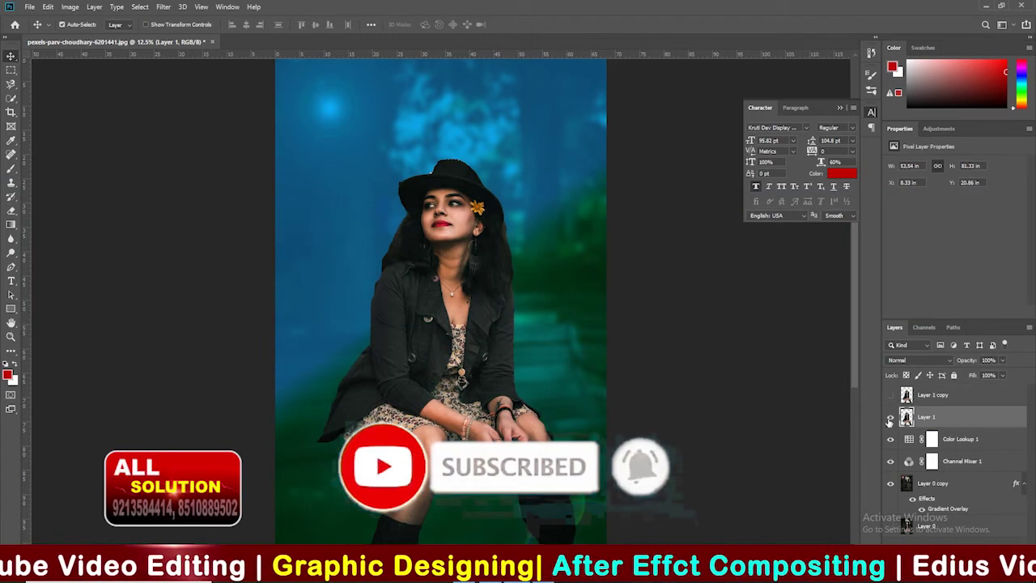
# Apply a Gaussian Blur of about 138.8 pixels to Layer 1, then show the sharp copy.
pyautogui.click(162, 8)
pyautogui.moveTo(169, 128)
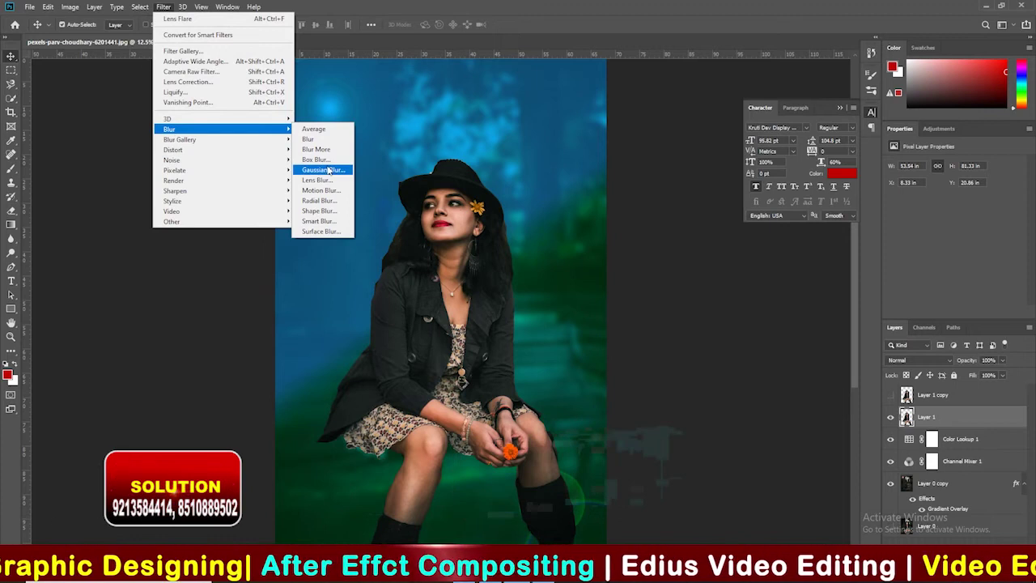
pyautogui.click(322, 170)
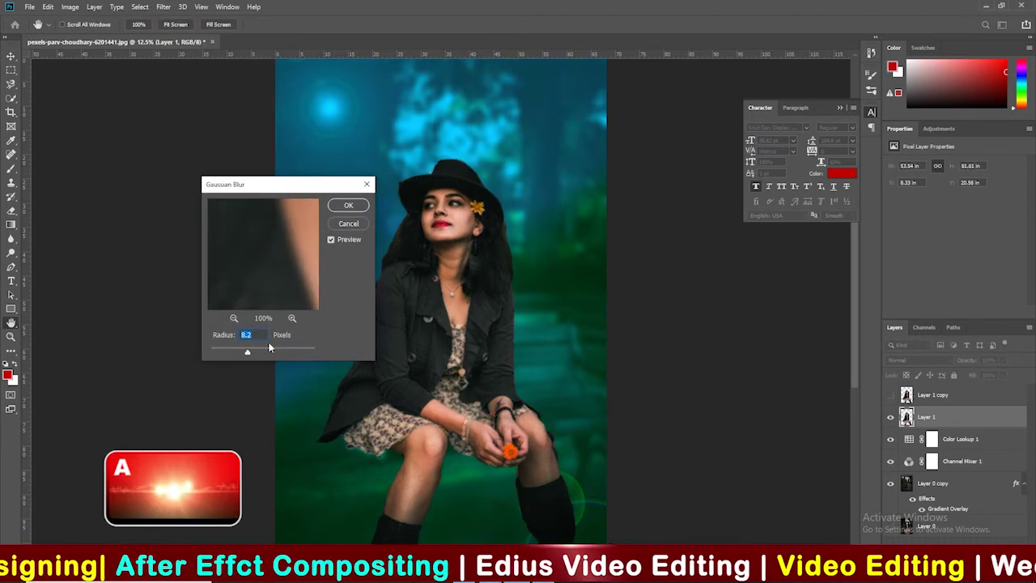
pyautogui.moveTo(247, 354); pyautogui.dragTo(261, 352)
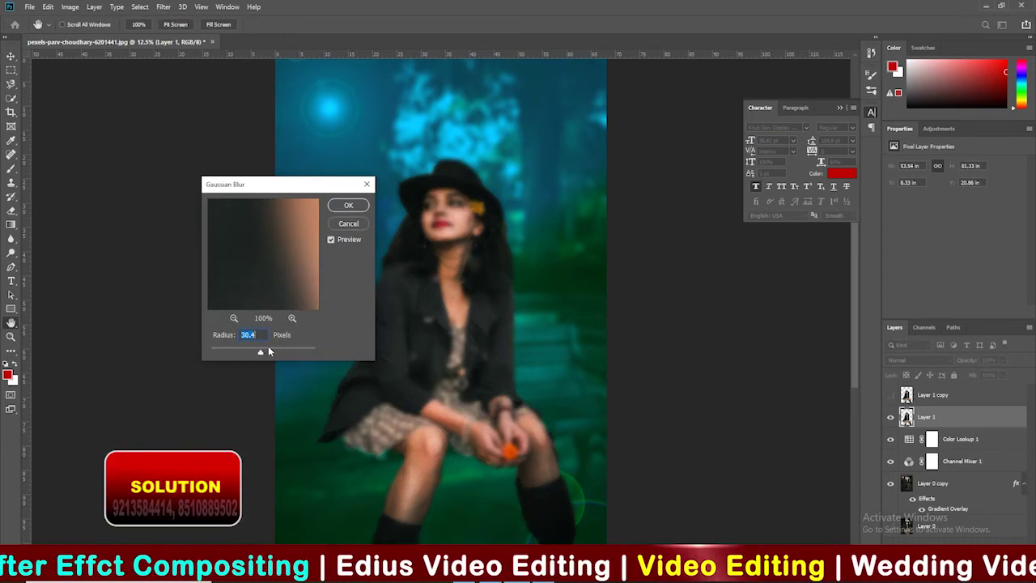
pyautogui.moveTo(279, 354); pyautogui.dragTo(290, 352)
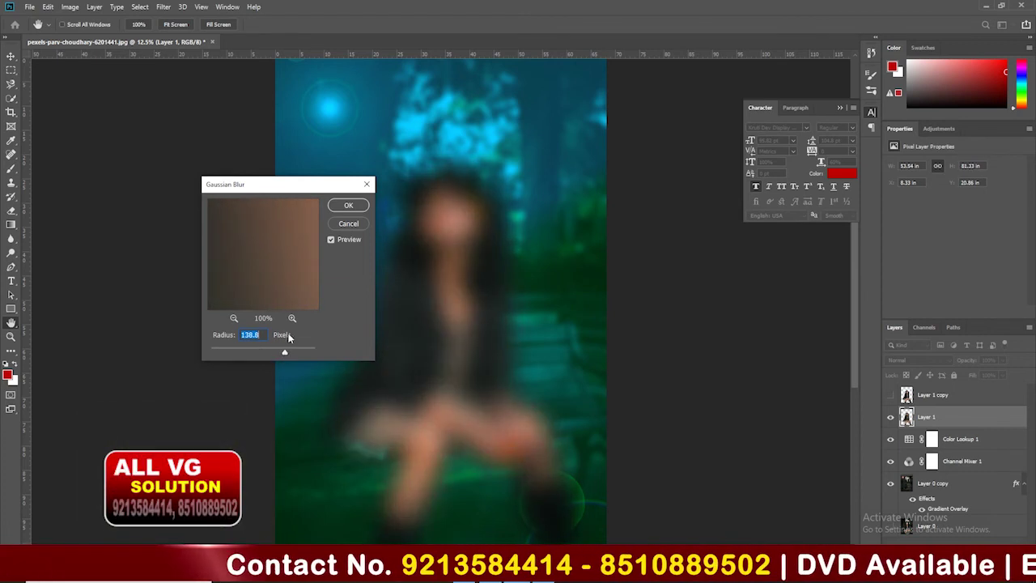
pyautogui.click(348, 207)
pyautogui.click(890, 394)
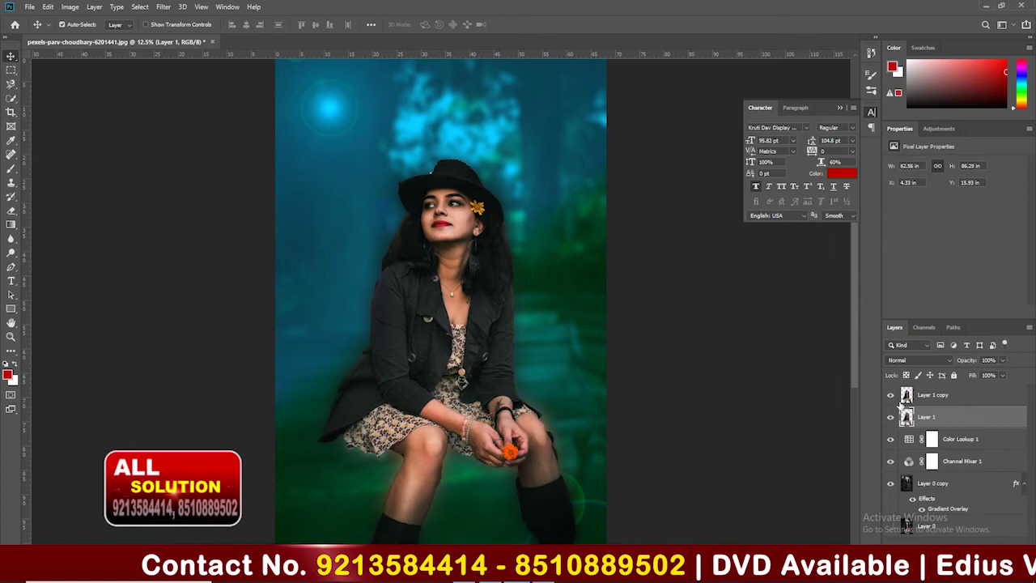
# Add a soft cyan Outer Glow layer effect to Layer 1 copy.
pyautogui.hotkey('ctrl', '-')
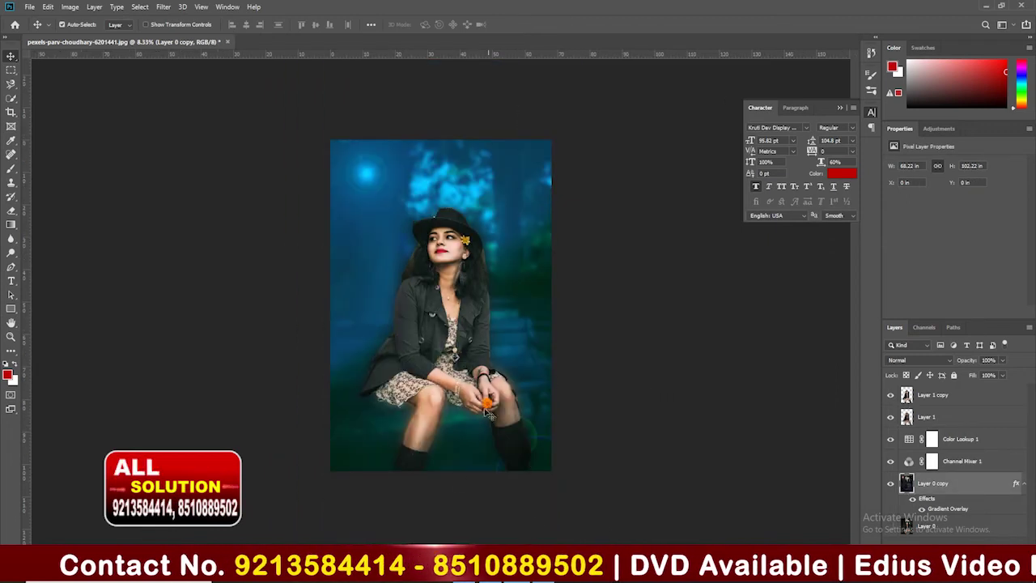
pyautogui.click(929, 395)
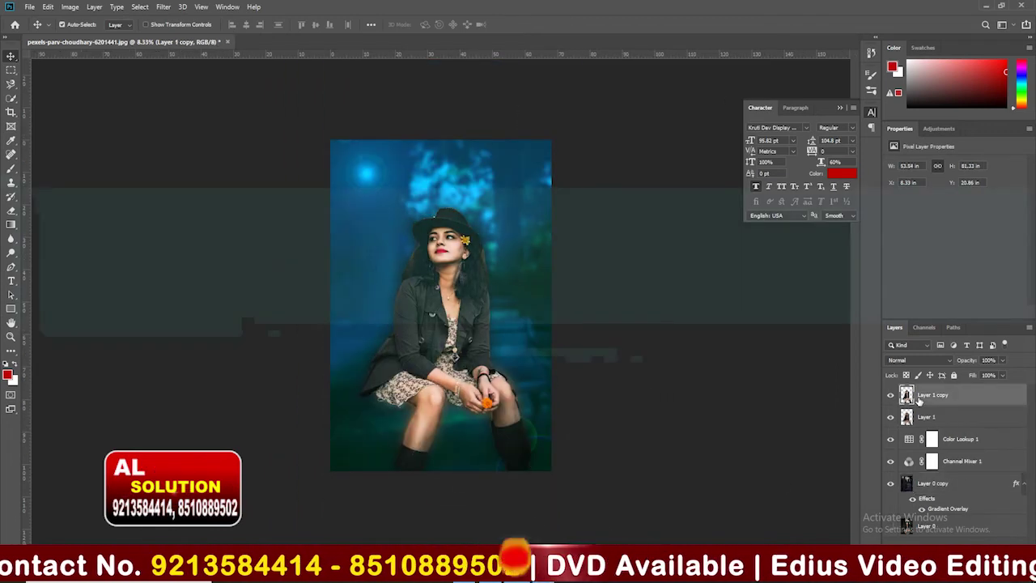
pyautogui.click(941, 550)
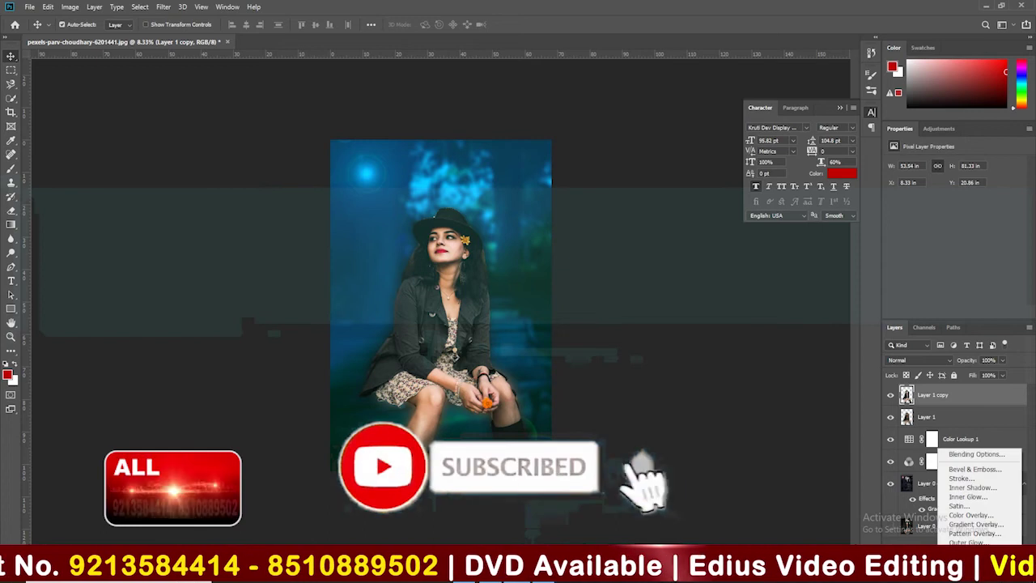
pyautogui.click(967, 542)
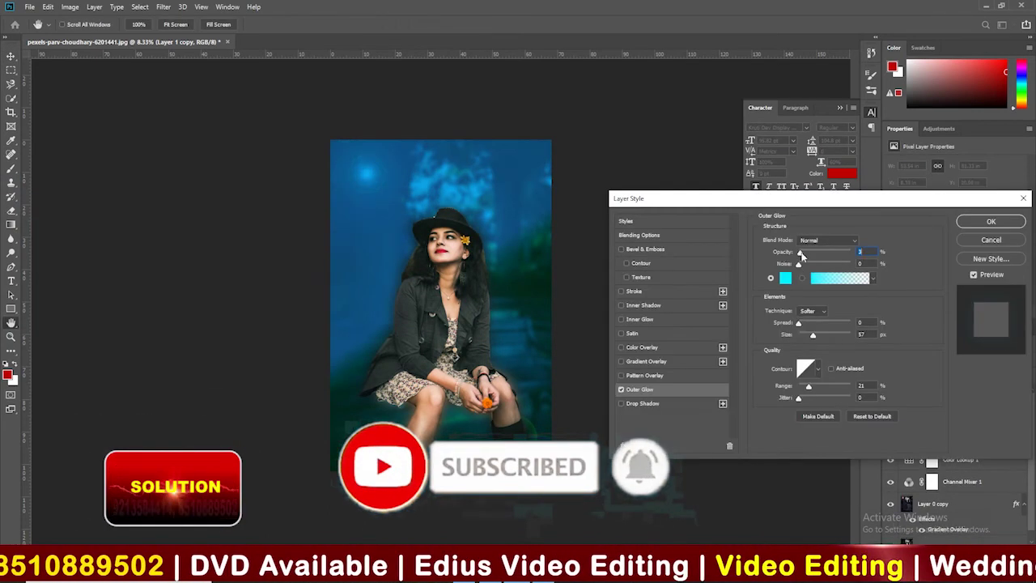
pyautogui.click(990, 221)
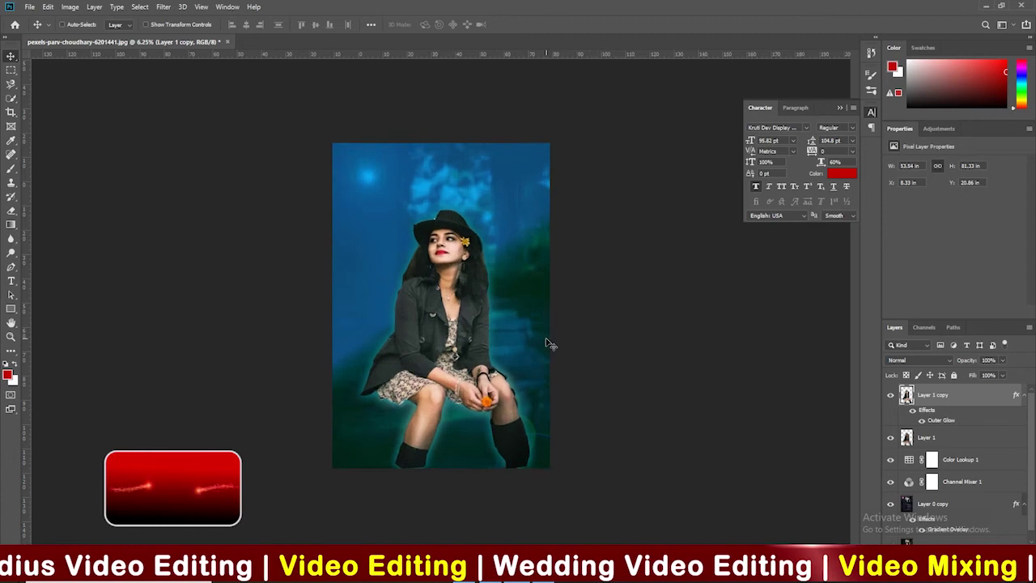
pyautogui.hotkey('ctrl', '+')
pyautogui.hotkey('ctrl', '-')
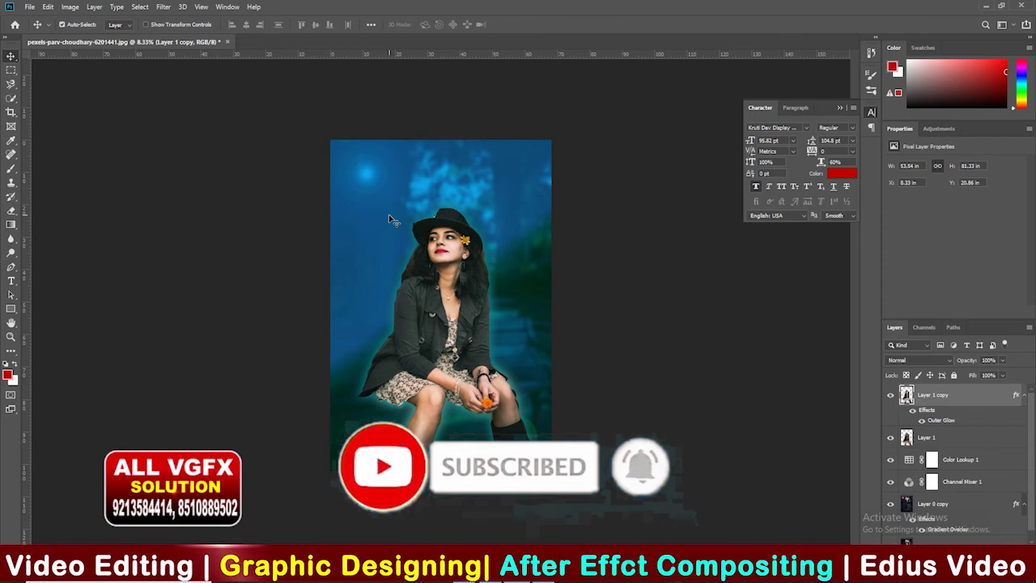
pyautogui.hotkey('ctrl', '+')
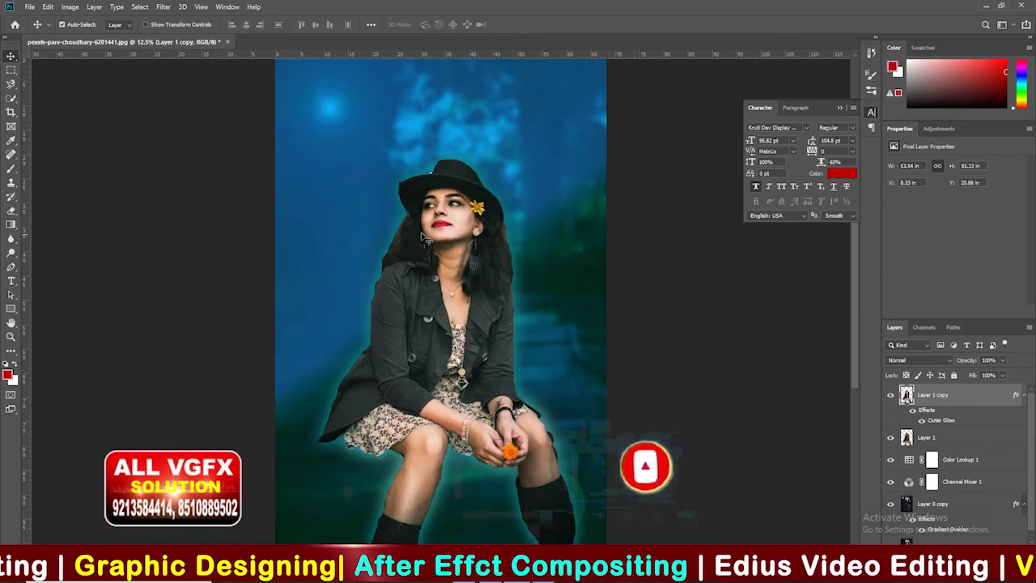